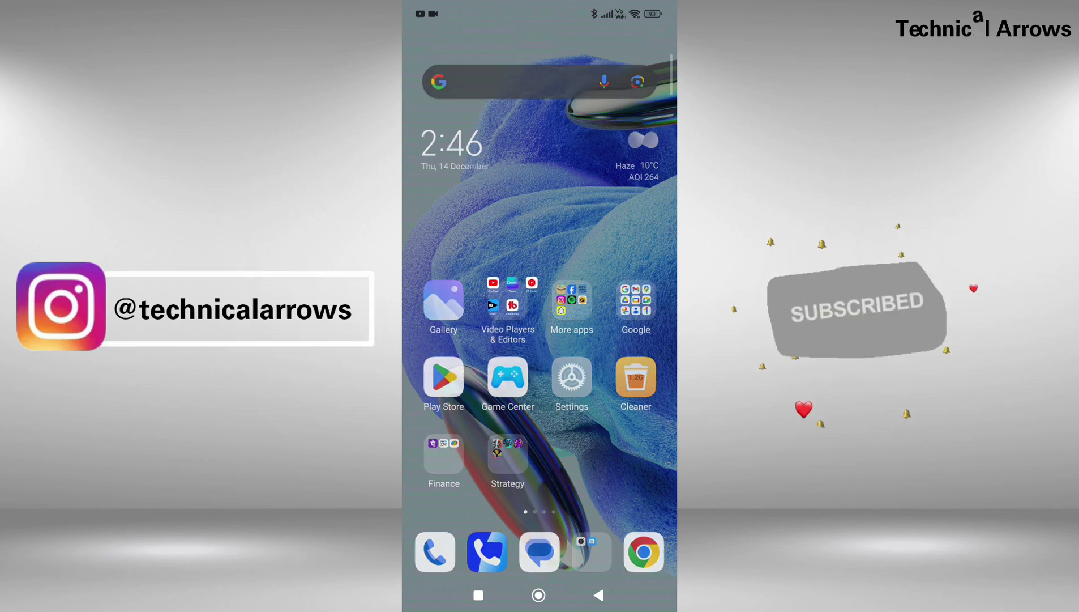
Launch Canva, briefly open and close the side menu, and return to the home screen.
{"action": "left_click", "coordinate": [539, 256]}
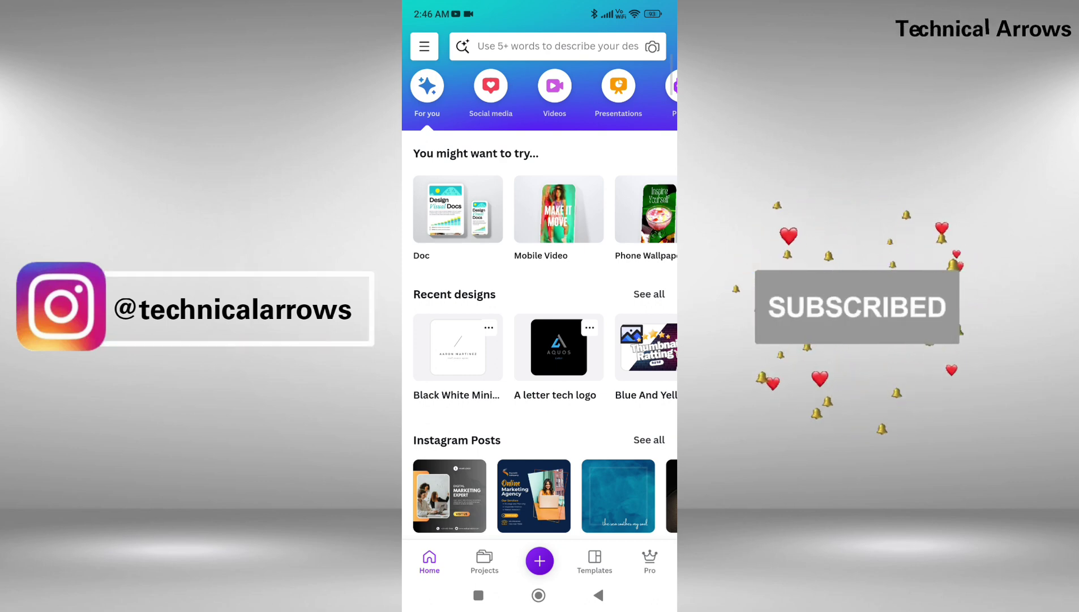
{"action": "left_click", "coordinate": [424, 46]}
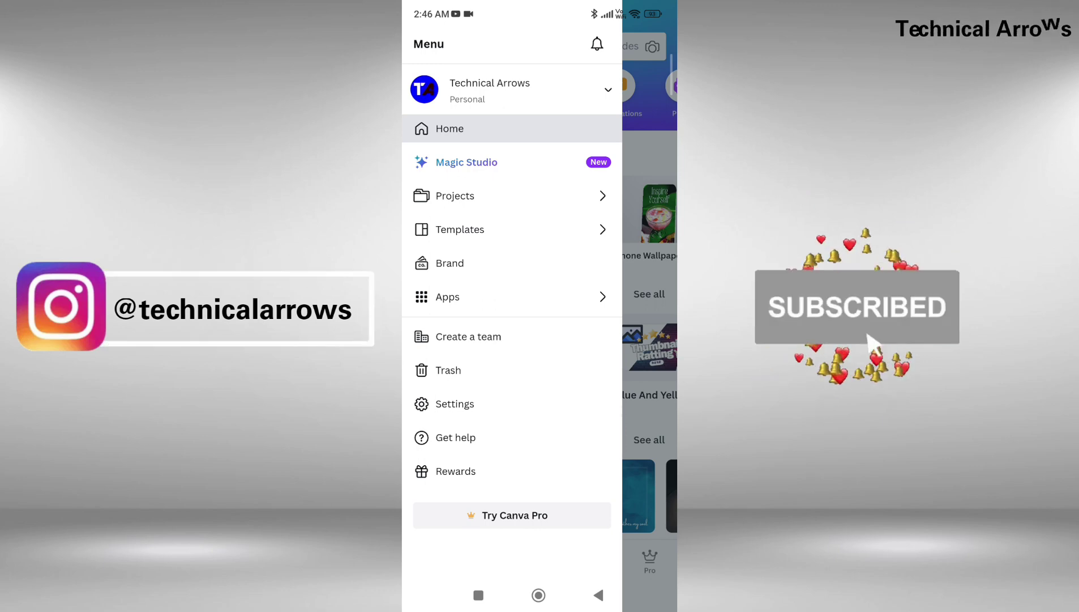
{"action": "key", "text": "Escape"}
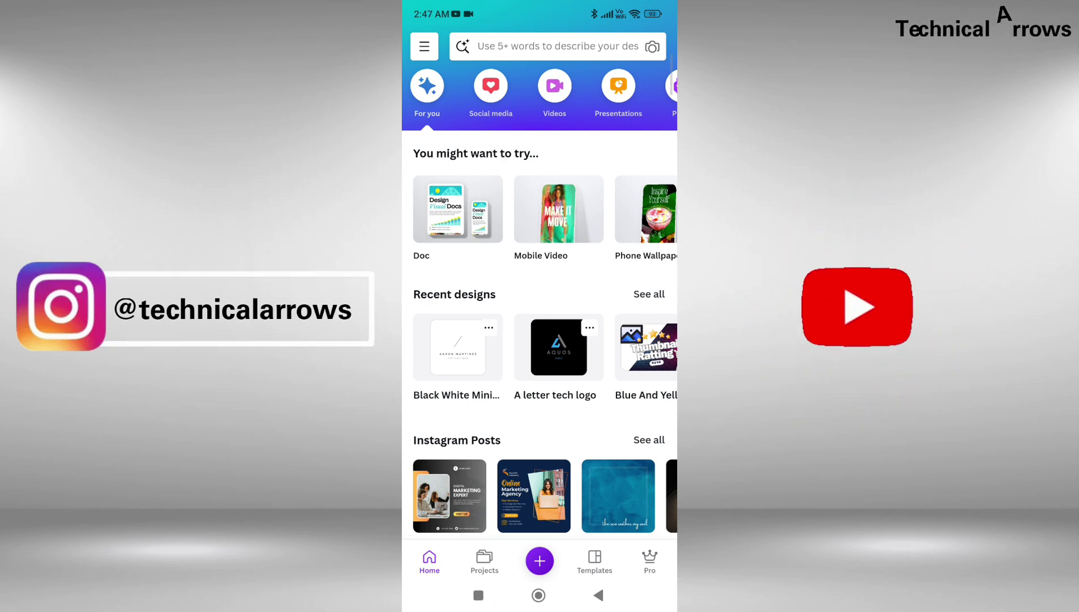
{"action": "scroll", "coordinate": [544, 210], "scroll_direction": "right", "scroll_amount": 2}
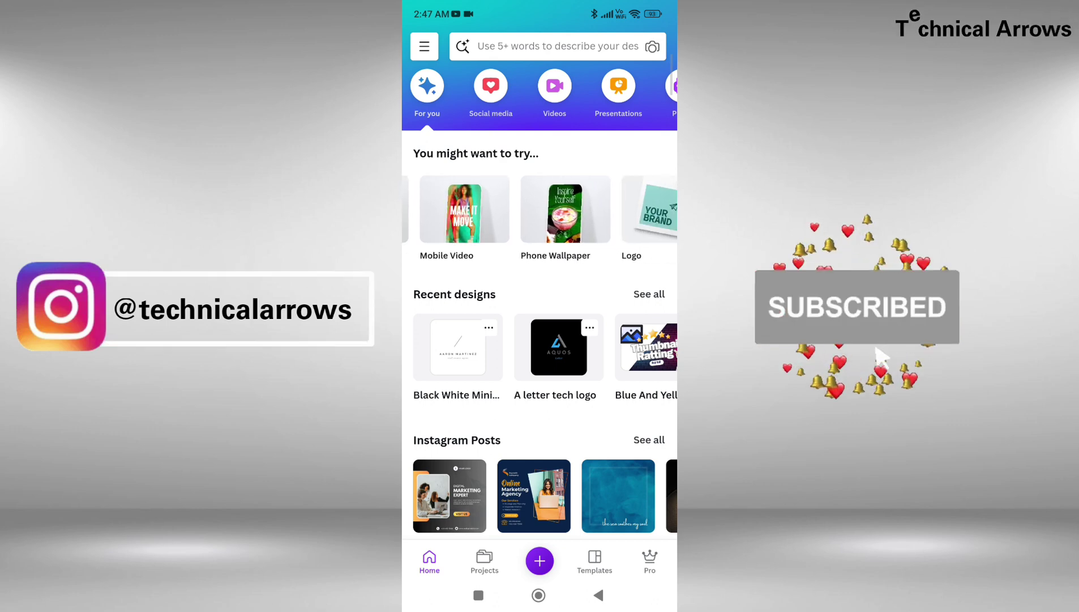
{"action": "scroll", "coordinate": [539, 210], "scroll_direction": "right", "scroll_amount": 2}
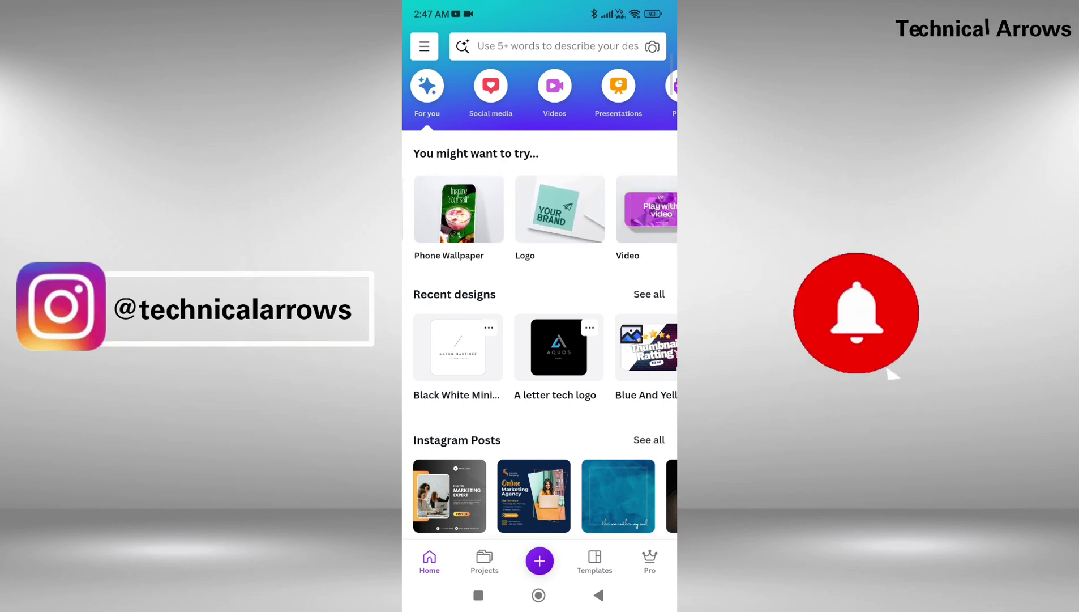
{"action": "scroll", "coordinate": [539, 209], "scroll_direction": "right", "scroll_amount": 1}
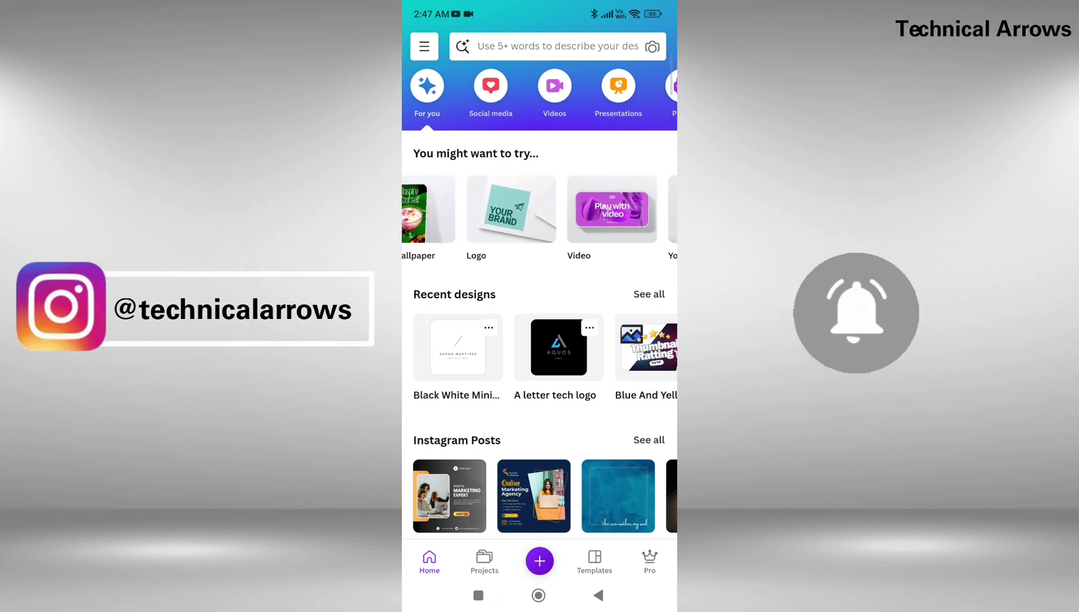
{"action": "scroll", "coordinate": [540, 210], "scroll_direction": "right", "scroll_amount": 1}
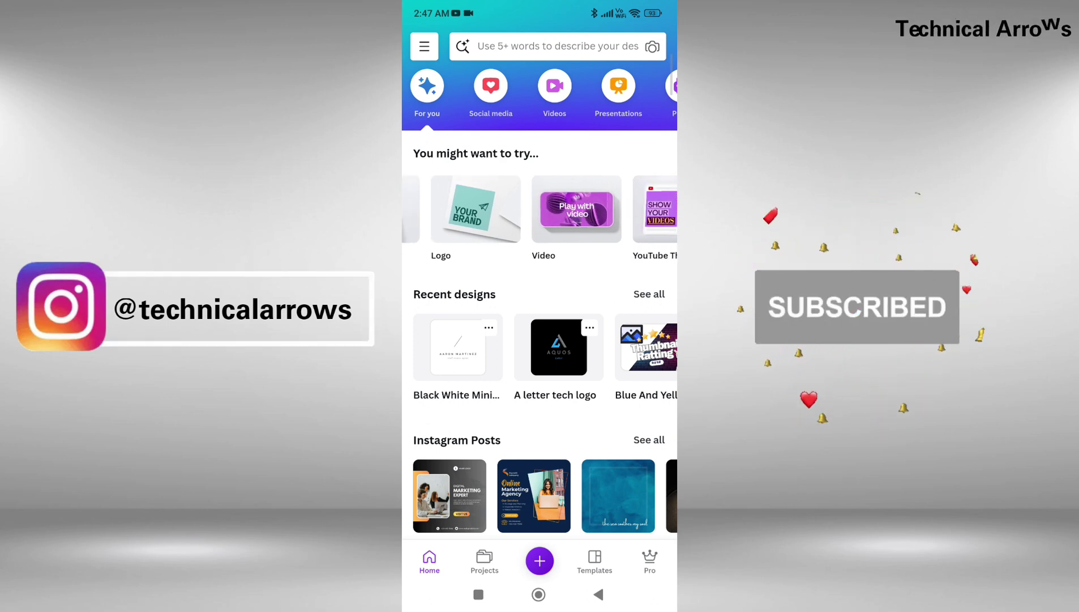
{"action": "scroll", "coordinate": [540, 209], "scroll_direction": "right", "scroll_amount": 3}
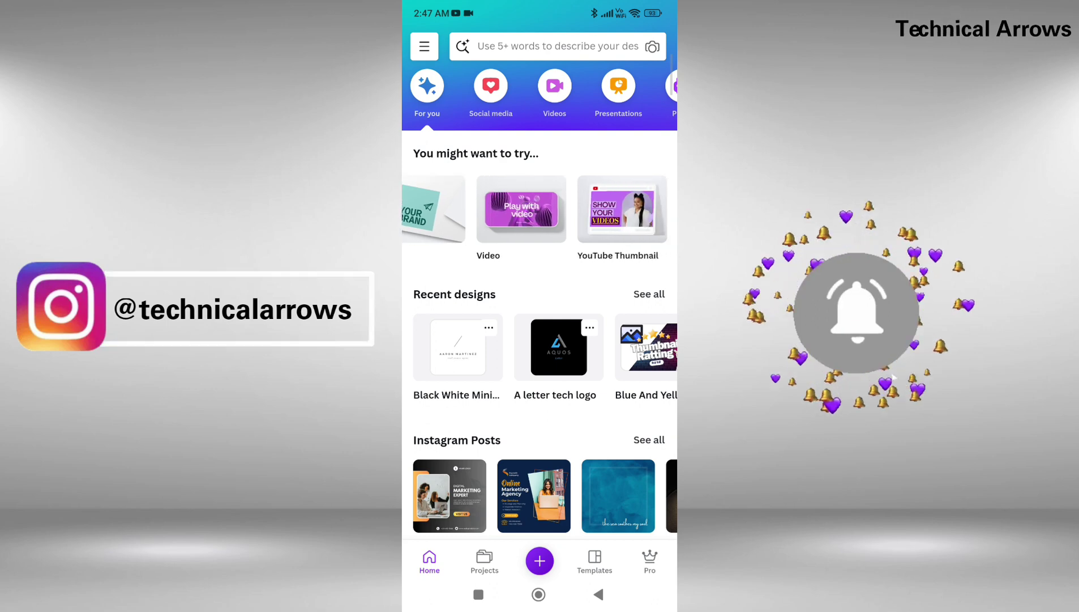
{"action": "scroll", "coordinate": [540, 209], "scroll_direction": "right", "scroll_amount": 2}
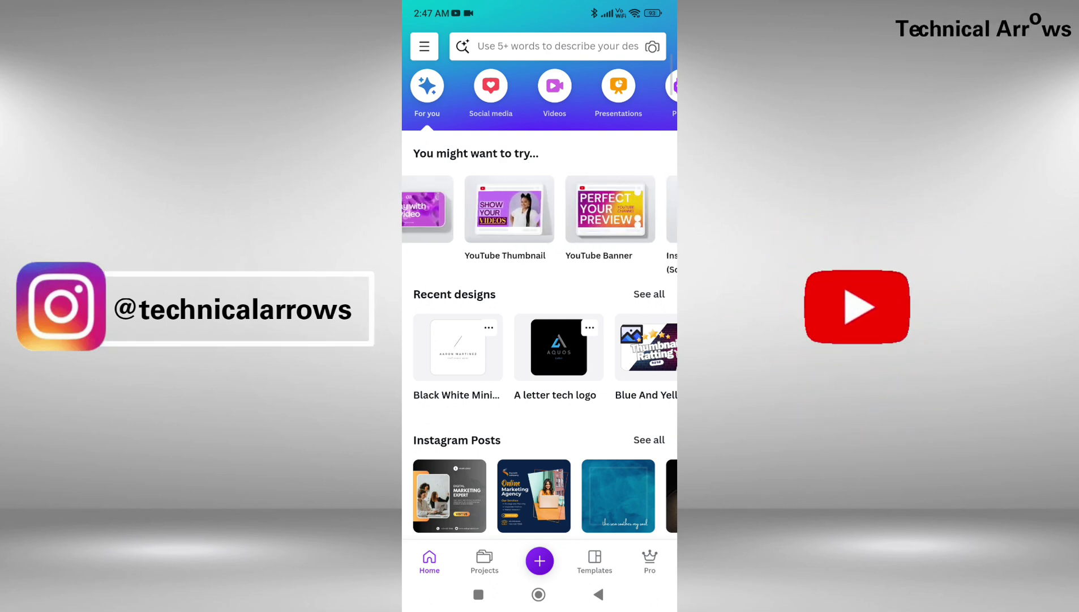
{"action": "scroll", "coordinate": [540, 210], "scroll_direction": "right", "scroll_amount": 2}
{"action": "scroll", "coordinate": [540, 209], "scroll_direction": "right", "scroll_amount": 2}
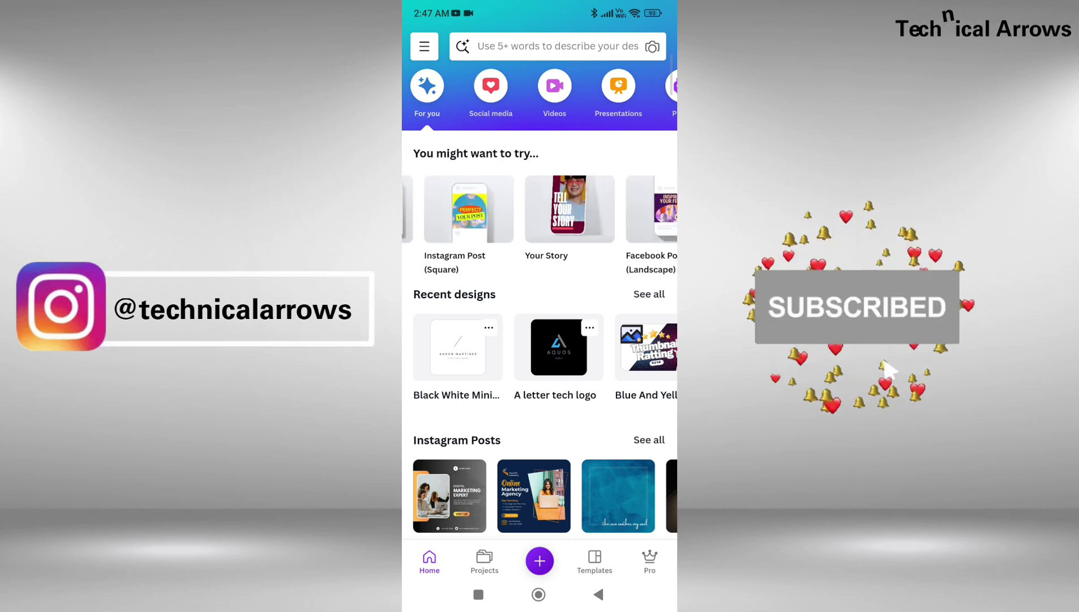
{"action": "scroll", "coordinate": [539, 210], "scroll_direction": "right", "scroll_amount": 2}
{"action": "scroll", "coordinate": [539, 210], "scroll_direction": "right", "scroll_amount": 2}
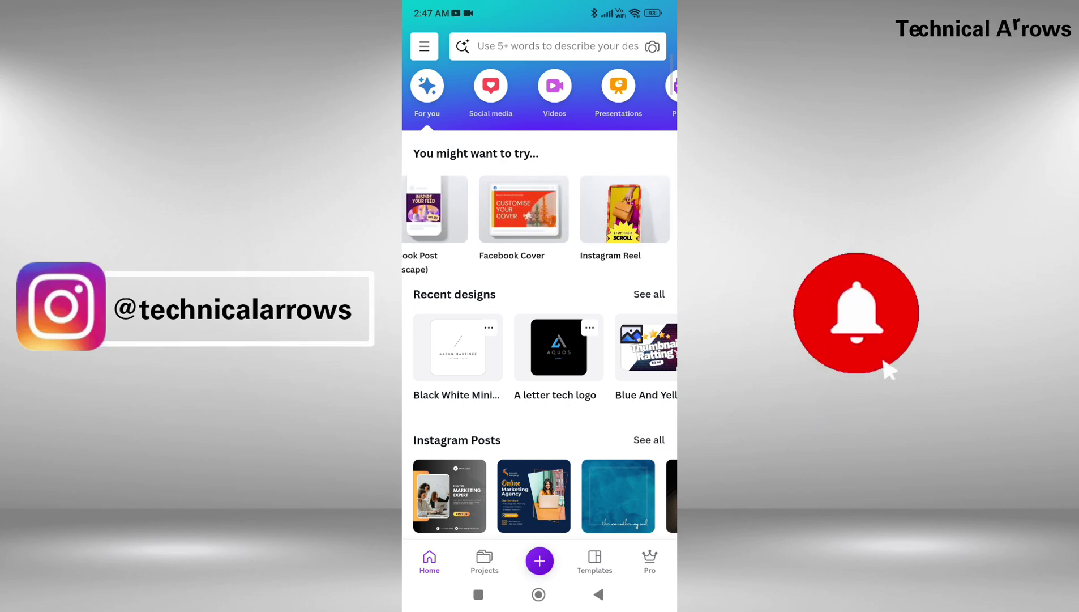
{"action": "scroll", "coordinate": [540, 210], "scroll_direction": "right", "scroll_amount": 2}
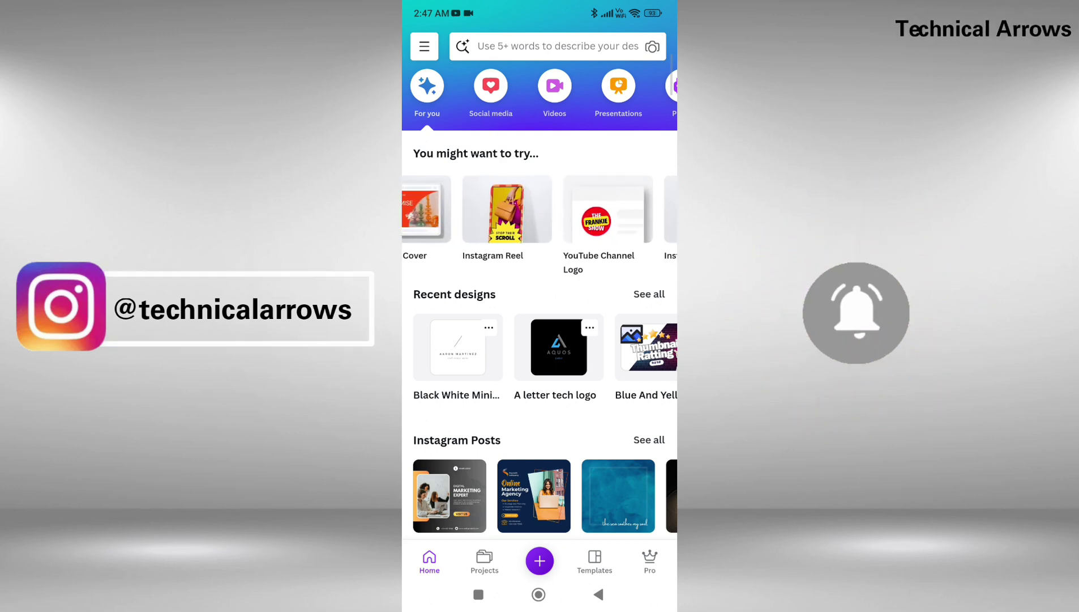
{"action": "scroll", "coordinate": [540, 209], "scroll_direction": "right", "scroll_amount": 1}
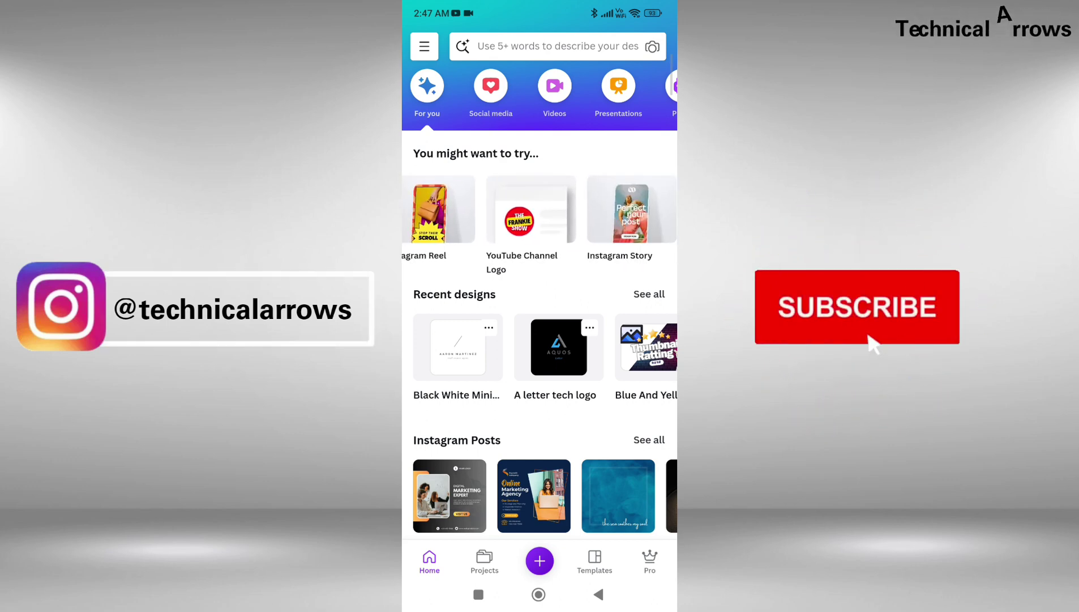
{"action": "scroll", "coordinate": [540, 209], "scroll_direction": "left", "scroll_amount": 3}
{"action": "scroll", "coordinate": [540, 209], "scroll_direction": "left", "scroll_amount": 2}
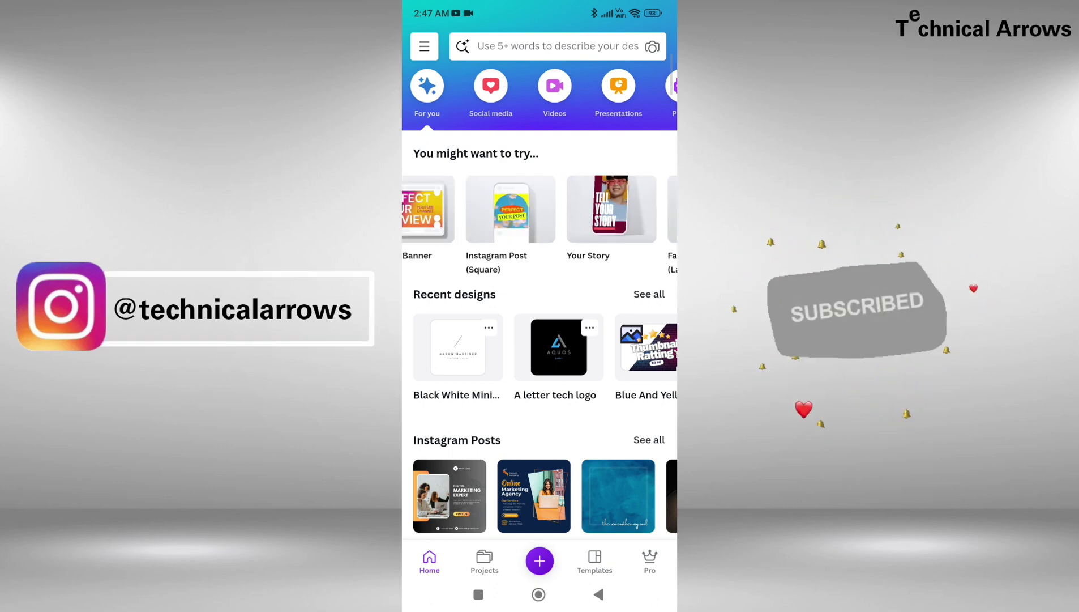
{"action": "scroll", "coordinate": [540, 209], "scroll_direction": "left", "scroll_amount": 2}
{"action": "scroll", "coordinate": [540, 209], "scroll_direction": "left", "scroll_amount": 3}
{"action": "scroll", "coordinate": [540, 210], "scroll_direction": "left", "scroll_amount": 1}
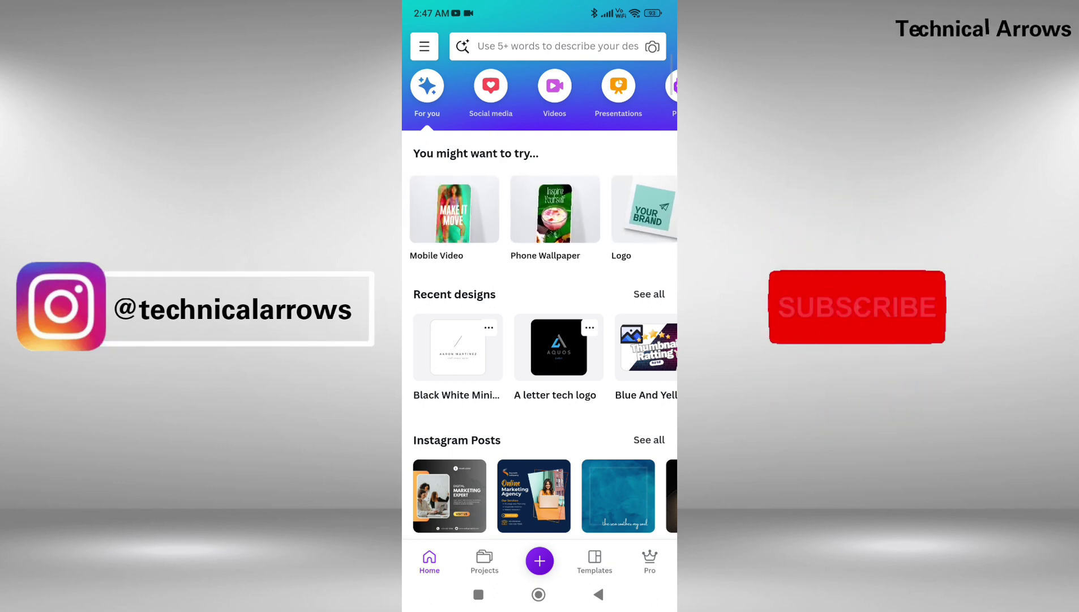
{"action": "scroll", "coordinate": [540, 210], "scroll_direction": "right", "scroll_amount": 1}
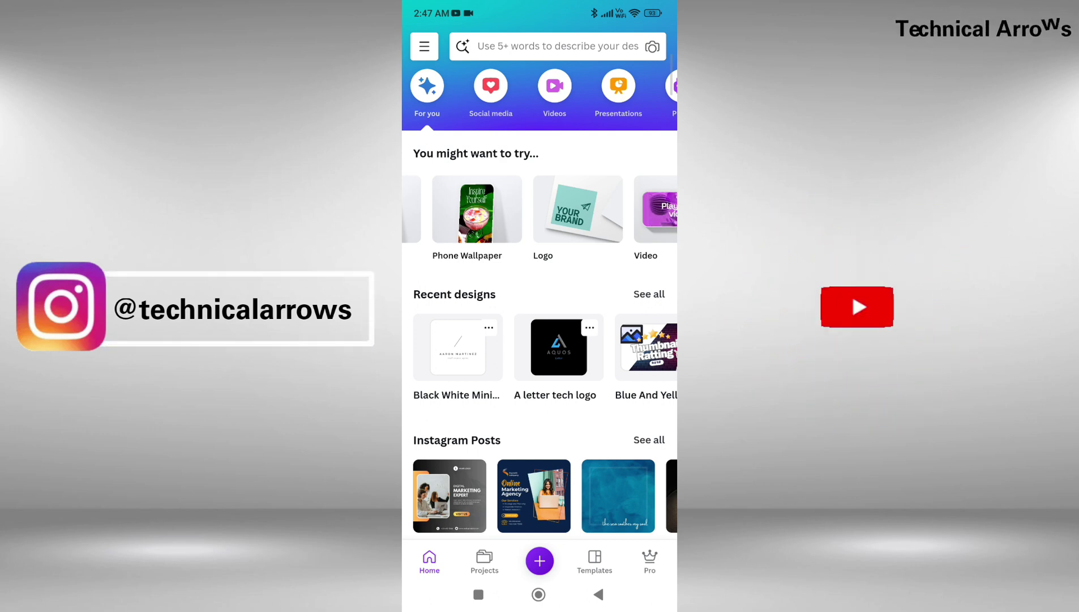
Browse the 74,037 logo templates and show the Category filter with Logos under Marketing.
{"action": "left_click", "coordinate": [578, 210]}
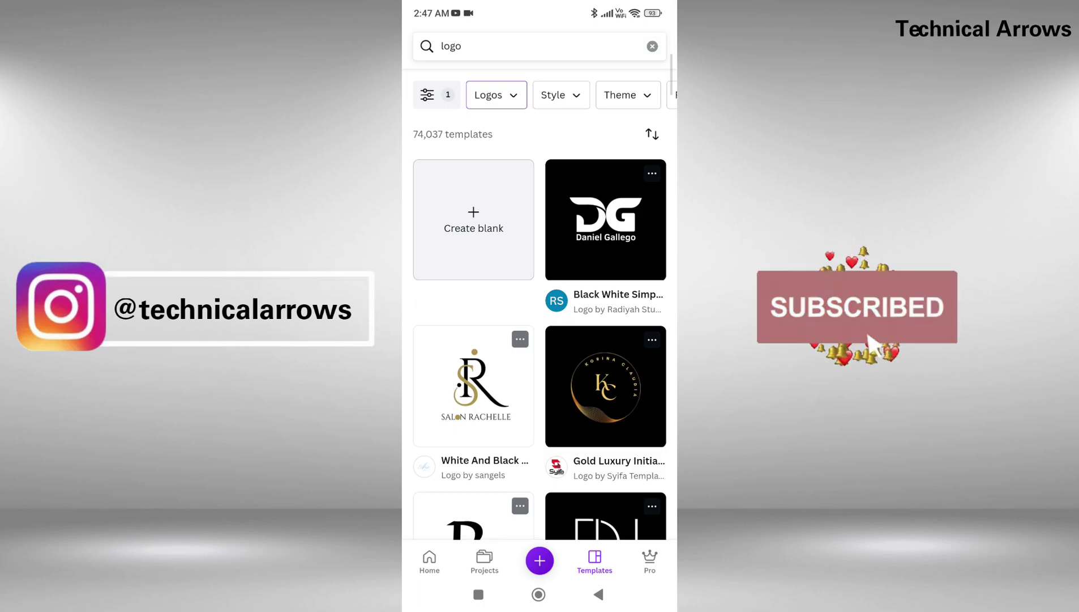
{"action": "scroll", "coordinate": [539, 328], "scroll_direction": "down", "scroll_amount": 5}
{"action": "scroll", "coordinate": [540, 328], "scroll_direction": "down", "scroll_amount": 2}
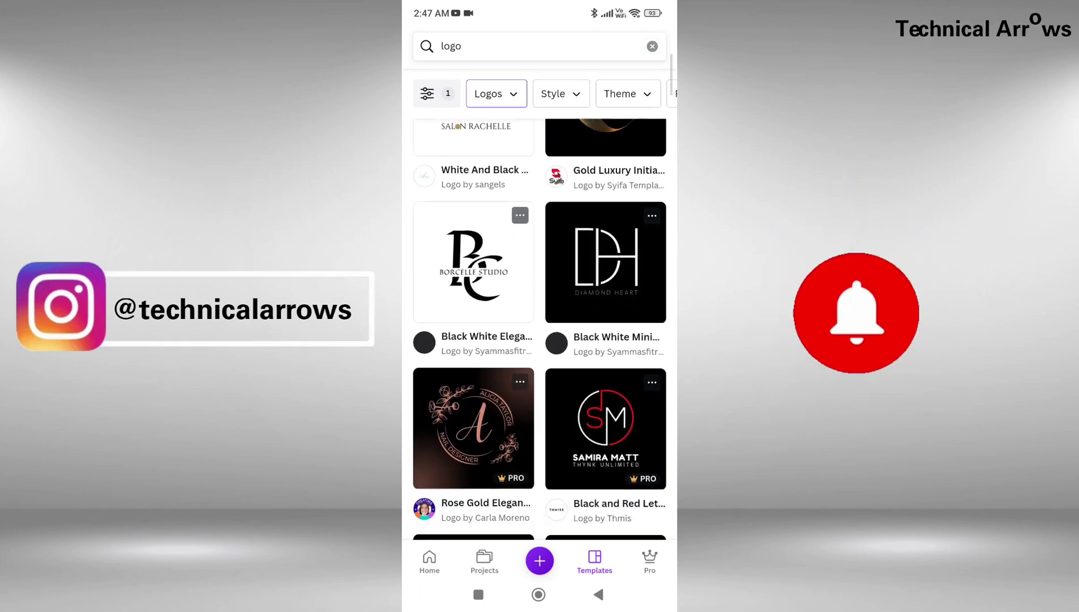
{"action": "scroll", "coordinate": [539, 328], "scroll_direction": "down", "scroll_amount": 2}
{"action": "scroll", "coordinate": [539, 329], "scroll_direction": "down", "scroll_amount": 2}
{"action": "scroll", "coordinate": [539, 329], "scroll_direction": "down", "scroll_amount": 2}
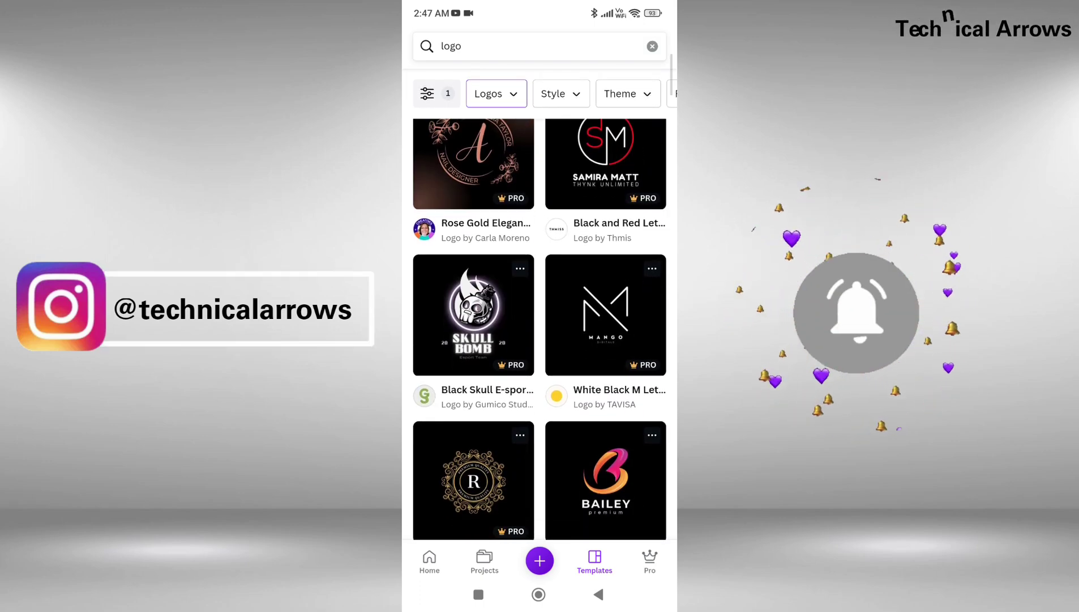
{"action": "scroll", "coordinate": [540, 329], "scroll_direction": "down", "scroll_amount": 1}
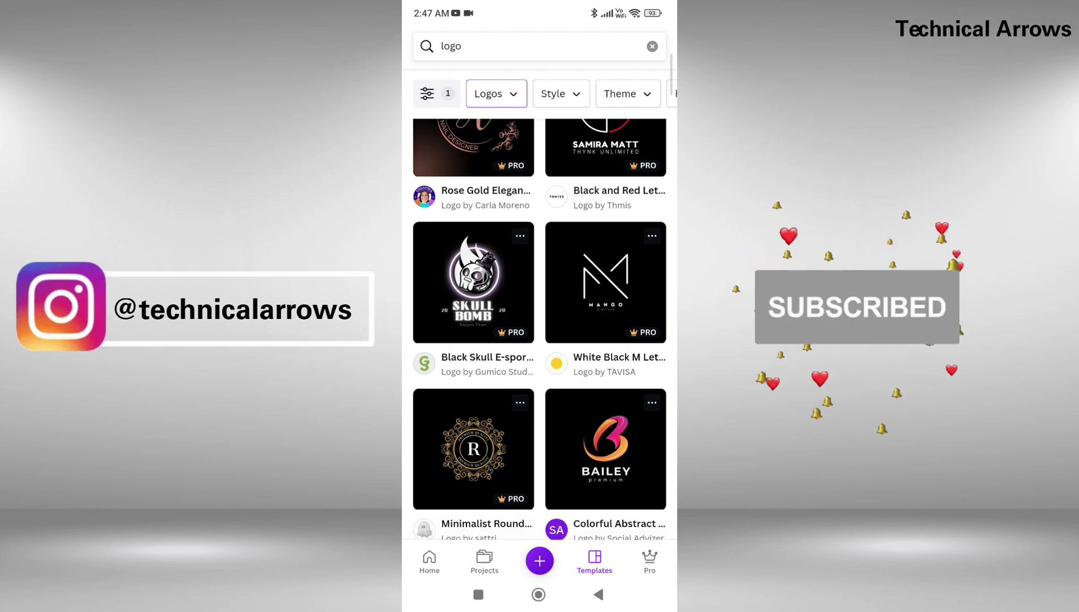
{"action": "scroll", "coordinate": [539, 329], "scroll_direction": "up", "scroll_amount": 5}
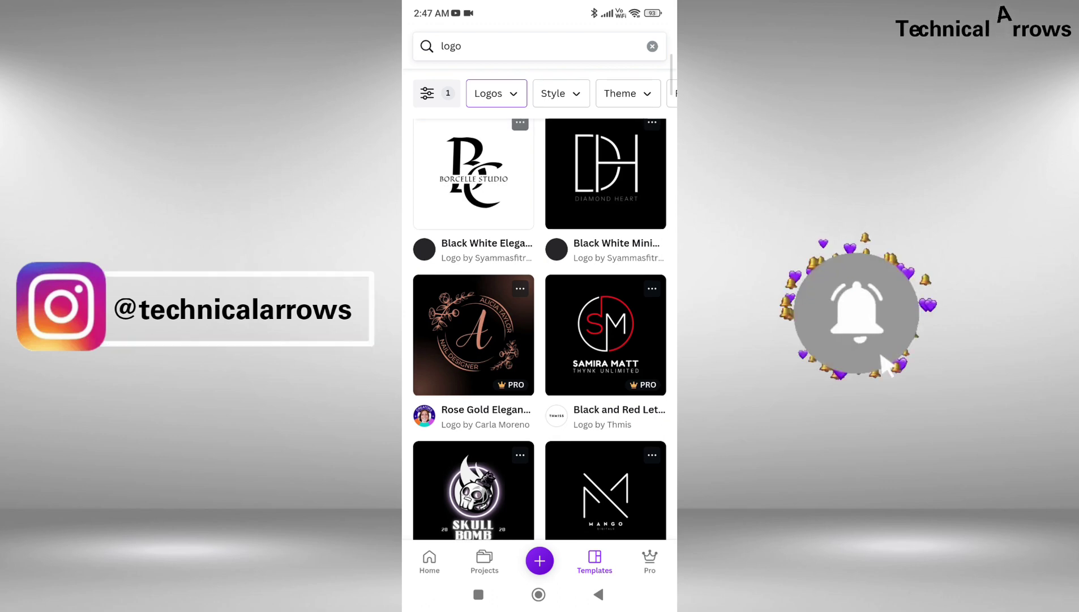
{"action": "scroll", "coordinate": [540, 329], "scroll_direction": "up", "scroll_amount": 5}
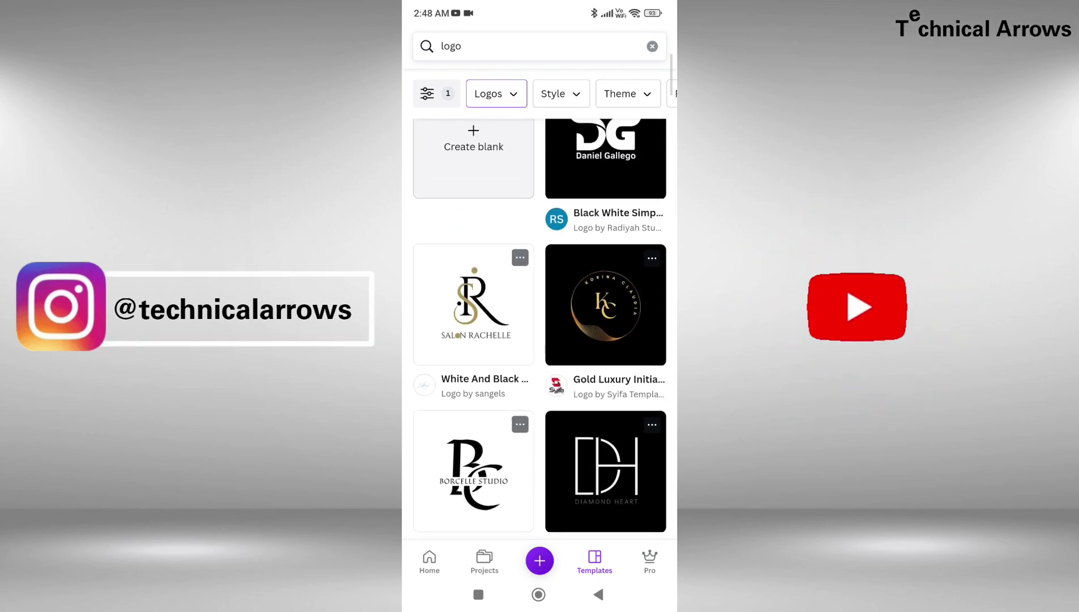
{"action": "scroll", "coordinate": [540, 329], "scroll_direction": "up", "scroll_amount": 2}
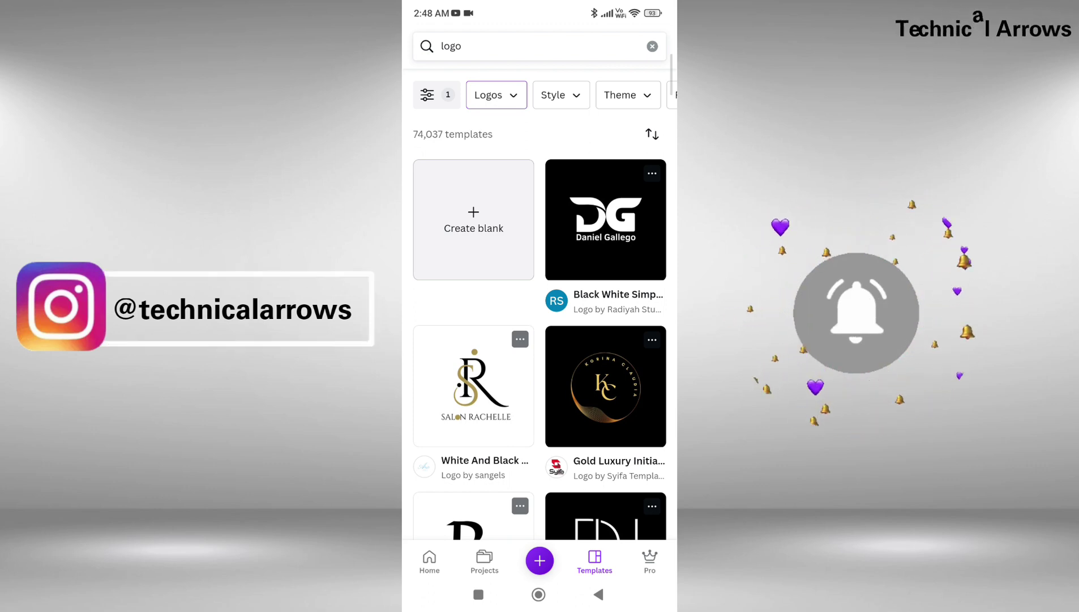
{"action": "left_click", "coordinate": [496, 94]}
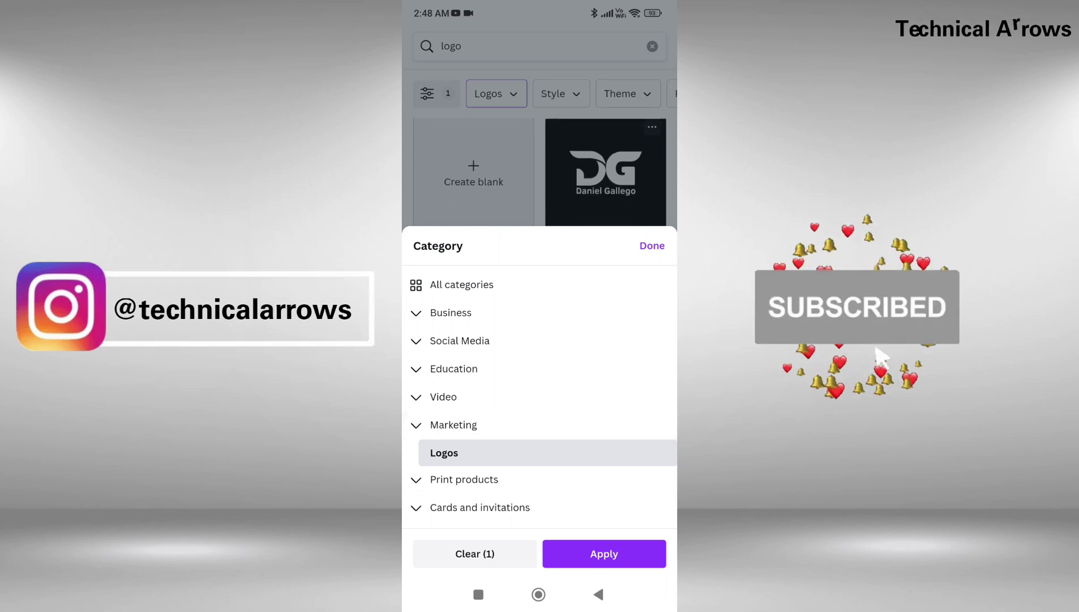
Apply the Script style filter to the logo templates, leaving 792 results, and scroll through them.
{"action": "left_click", "coordinate": [604, 553]}
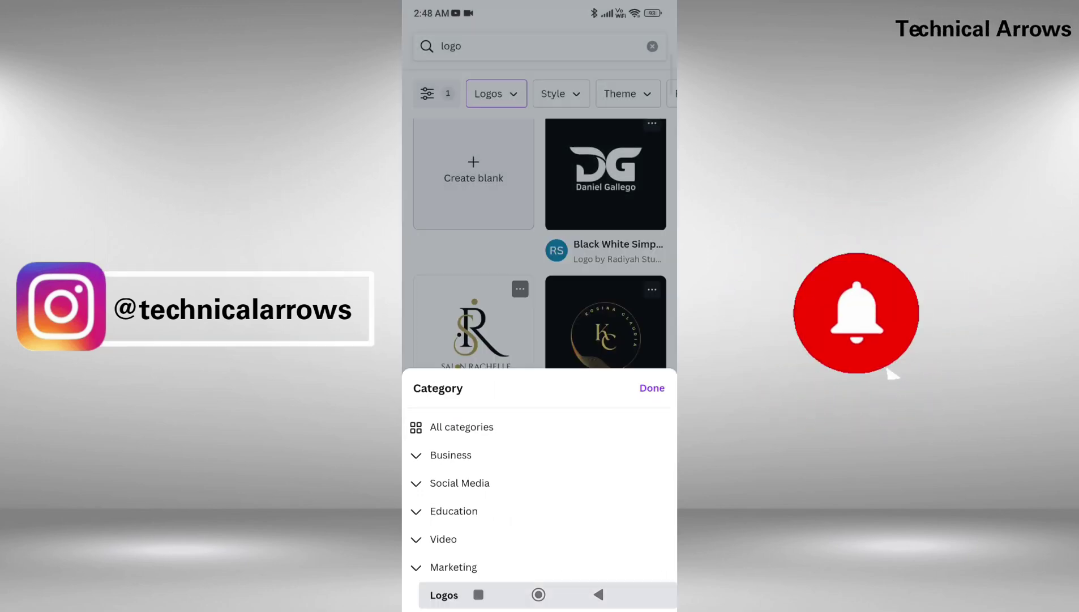
{"action": "left_click", "coordinate": [560, 93]}
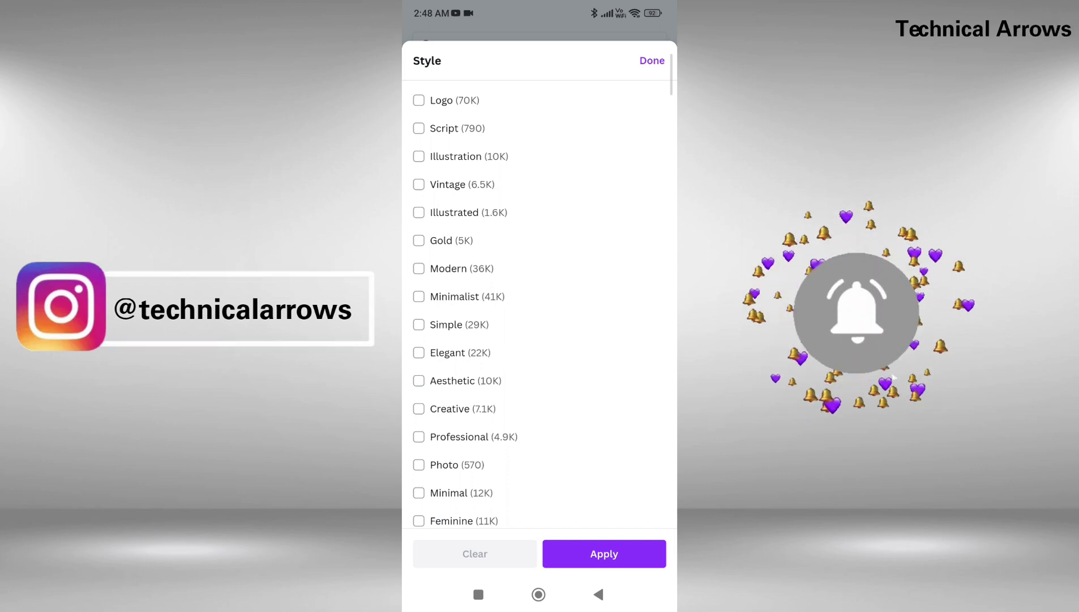
{"action": "left_click", "coordinate": [418, 128]}
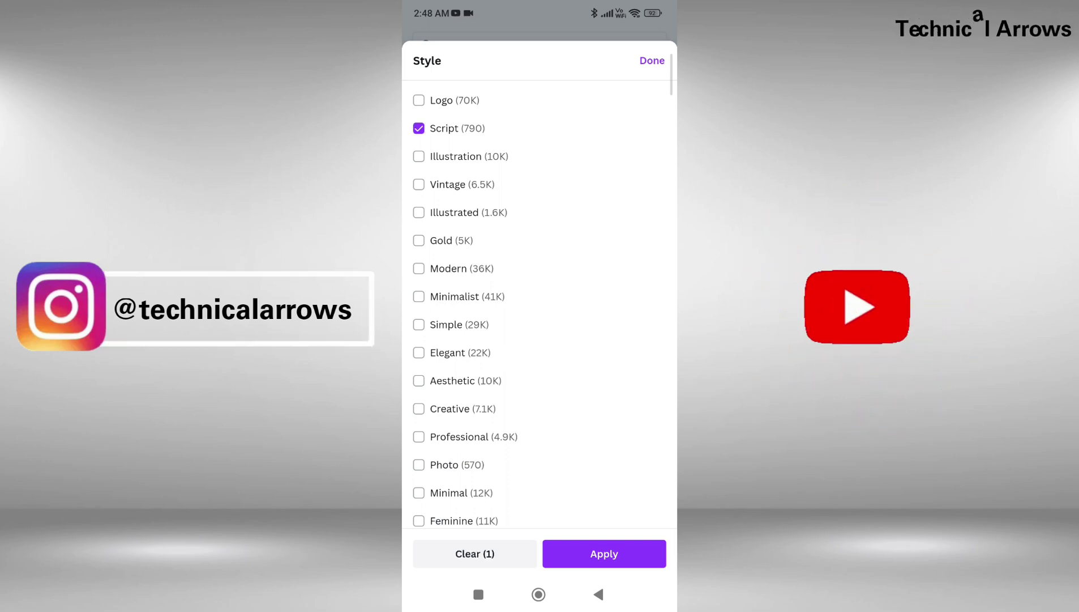
{"action": "left_click", "coordinate": [604, 553]}
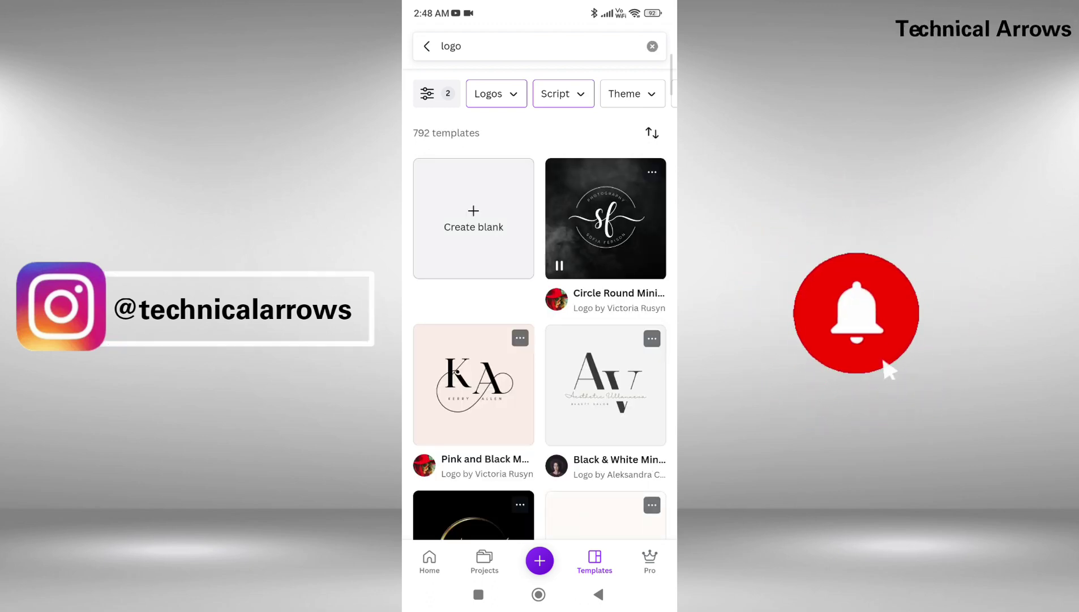
{"action": "scroll", "coordinate": [540, 328], "scroll_direction": "down", "scroll_amount": 4}
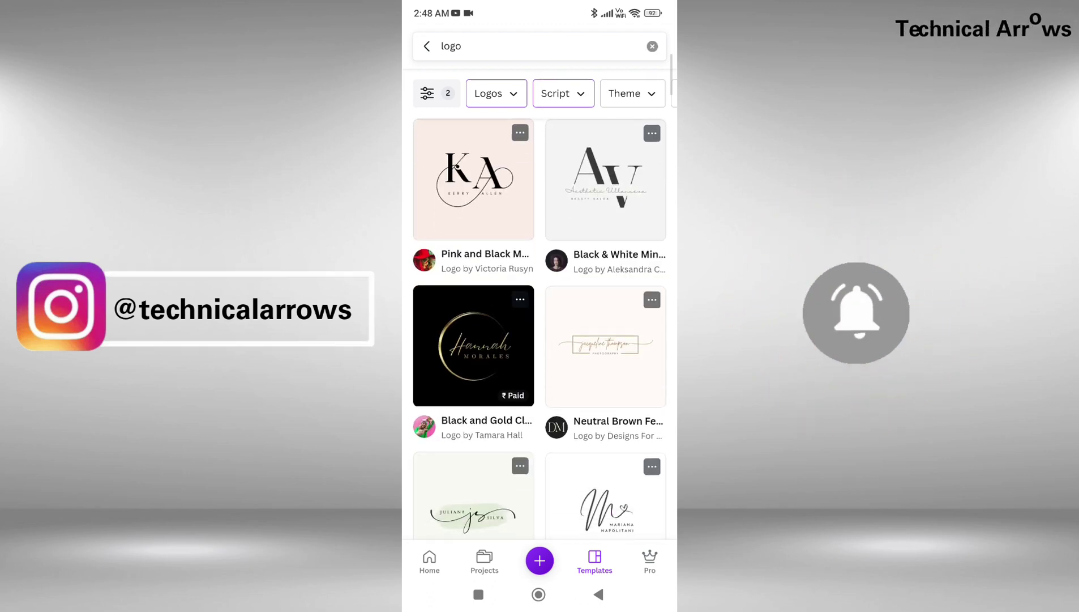
{"action": "scroll", "coordinate": [539, 329], "scroll_direction": "down", "scroll_amount": 5}
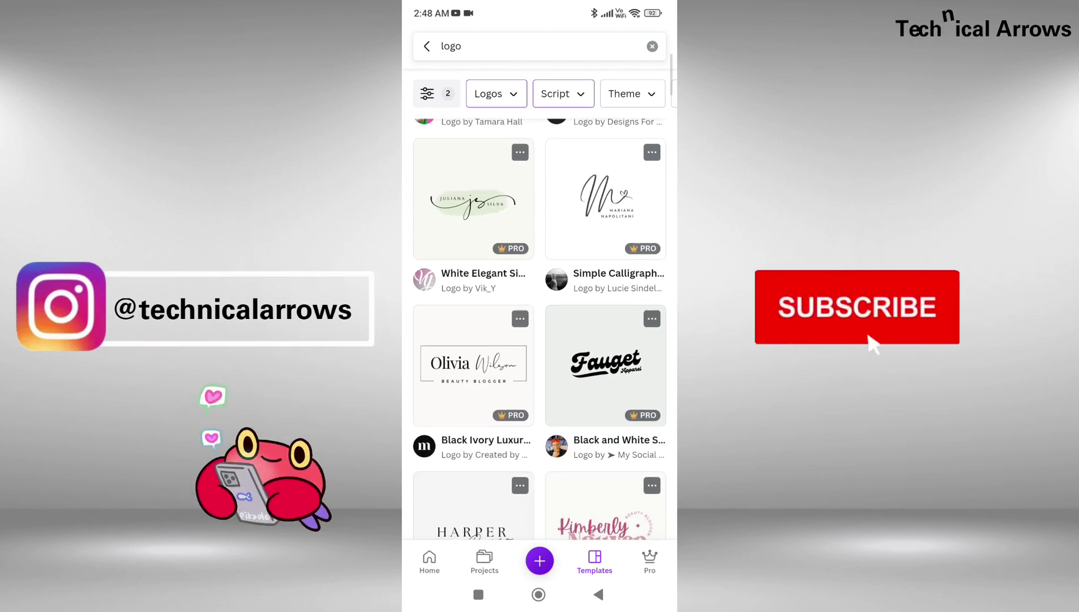
{"action": "scroll", "coordinate": [540, 329], "scroll_direction": "down", "scroll_amount": 2}
{"action": "scroll", "coordinate": [539, 329], "scroll_direction": "up", "scroll_amount": 2}
{"action": "scroll", "coordinate": [540, 329], "scroll_direction": "up", "scroll_amount": 10}
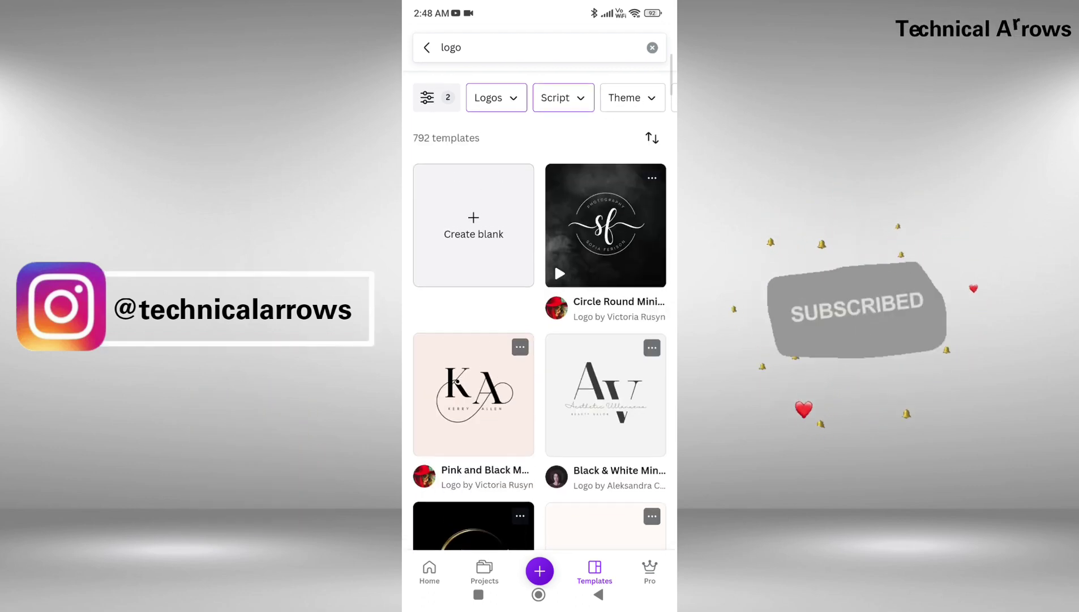
Switch the Style filter from Script to Professional and apply it.
{"action": "left_click", "coordinate": [563, 97]}
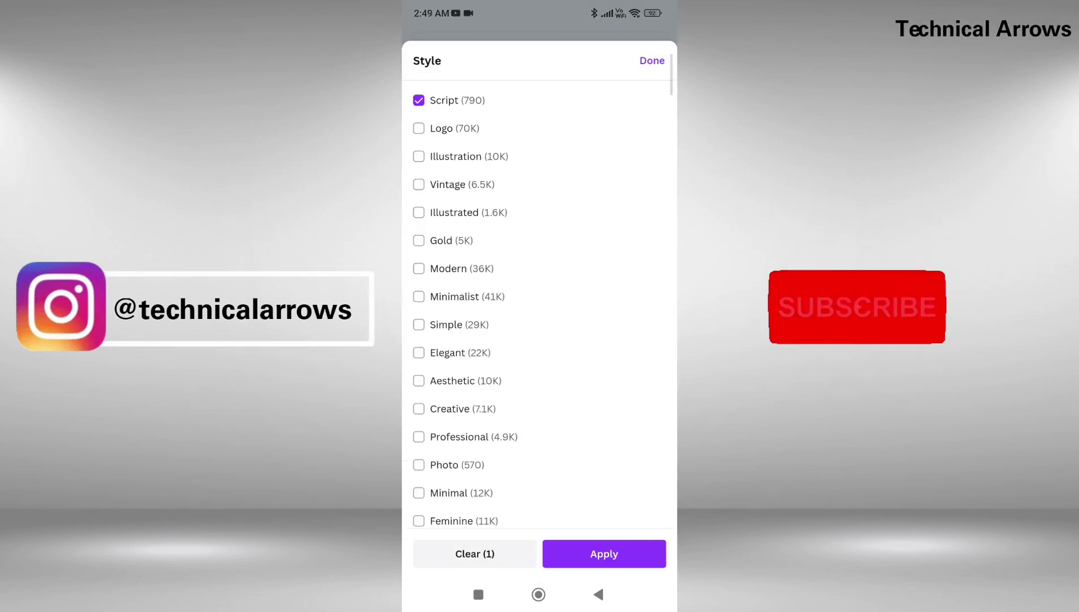
{"action": "left_click", "coordinate": [419, 436]}
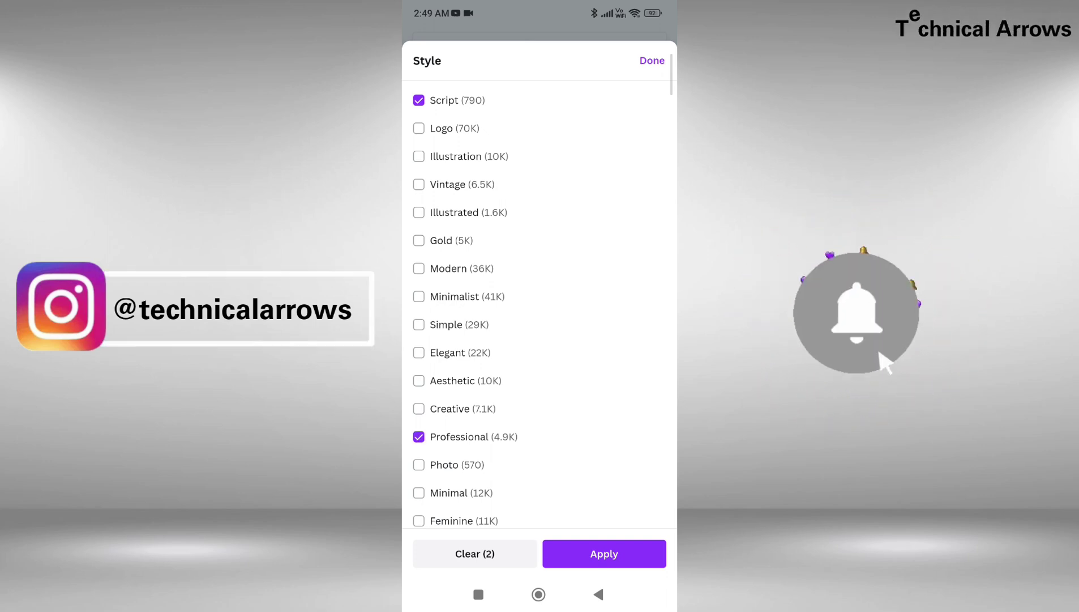
{"action": "left_click", "coordinate": [419, 100]}
{"action": "left_click", "coordinate": [604, 553]}
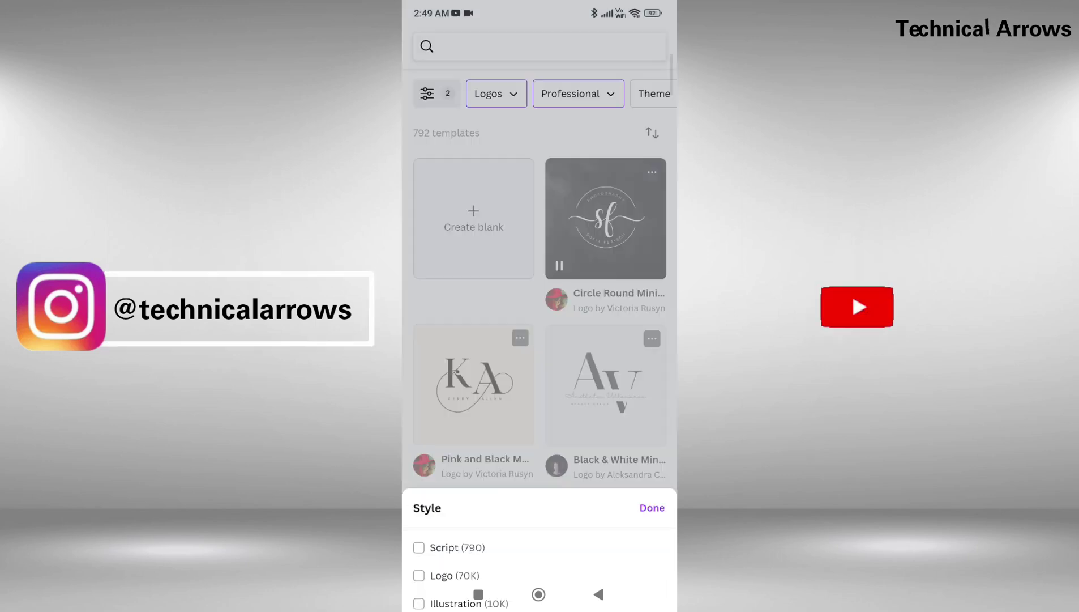
{"action": "scroll", "coordinate": [539, 340], "scroll_direction": "down", "scroll_amount": 3}
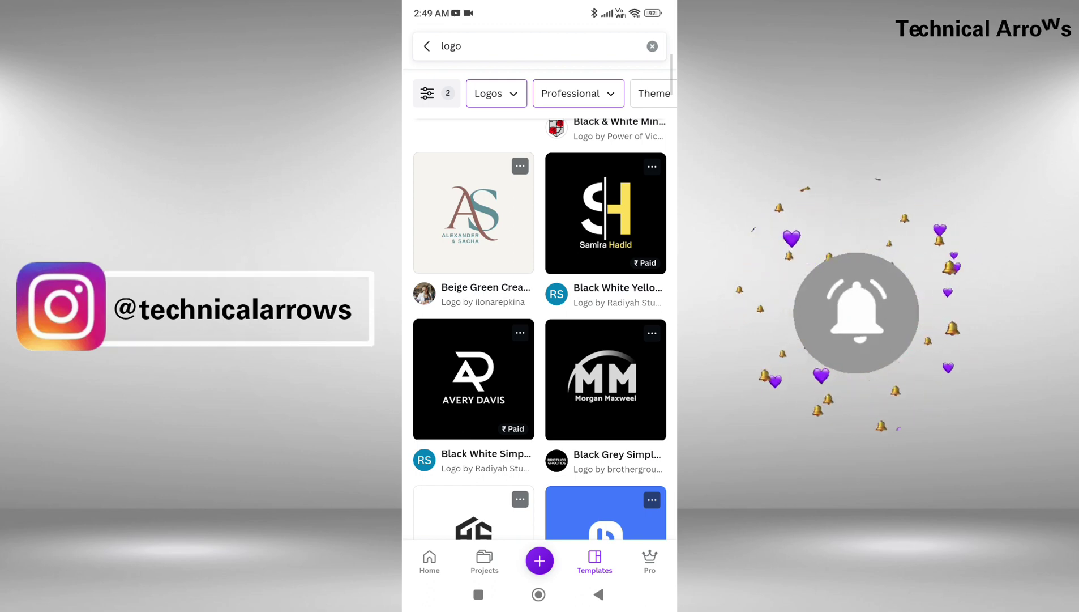
{"action": "scroll", "coordinate": [540, 93], "scroll_direction": "right", "scroll_amount": 2}
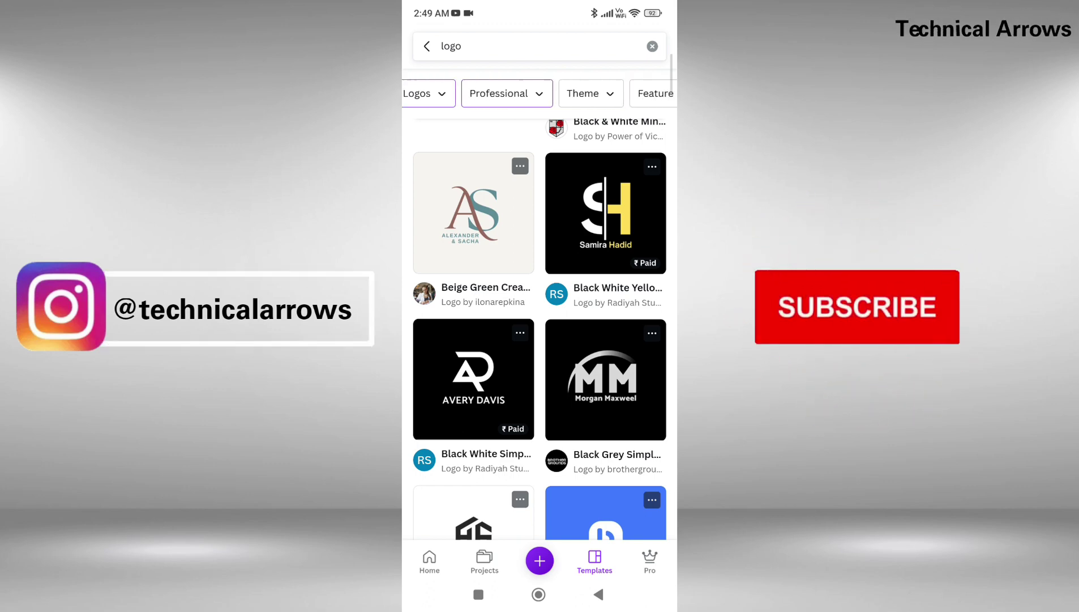
{"action": "scroll", "coordinate": [539, 93], "scroll_direction": "left", "scroll_amount": 1}
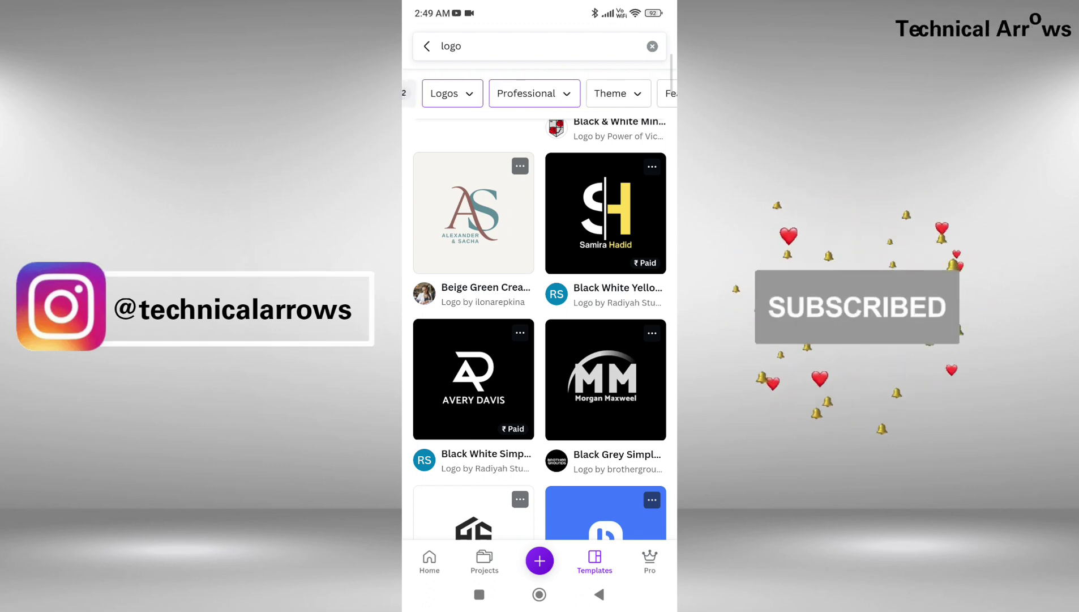
{"action": "left_click", "coordinate": [589, 94]}
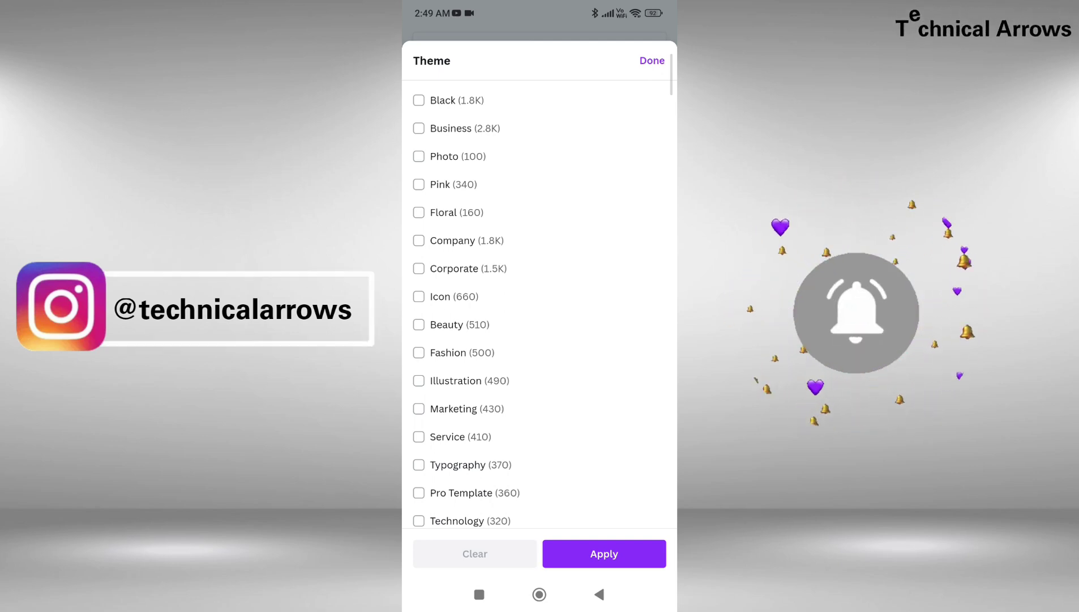
{"action": "key", "text": "Escape"}
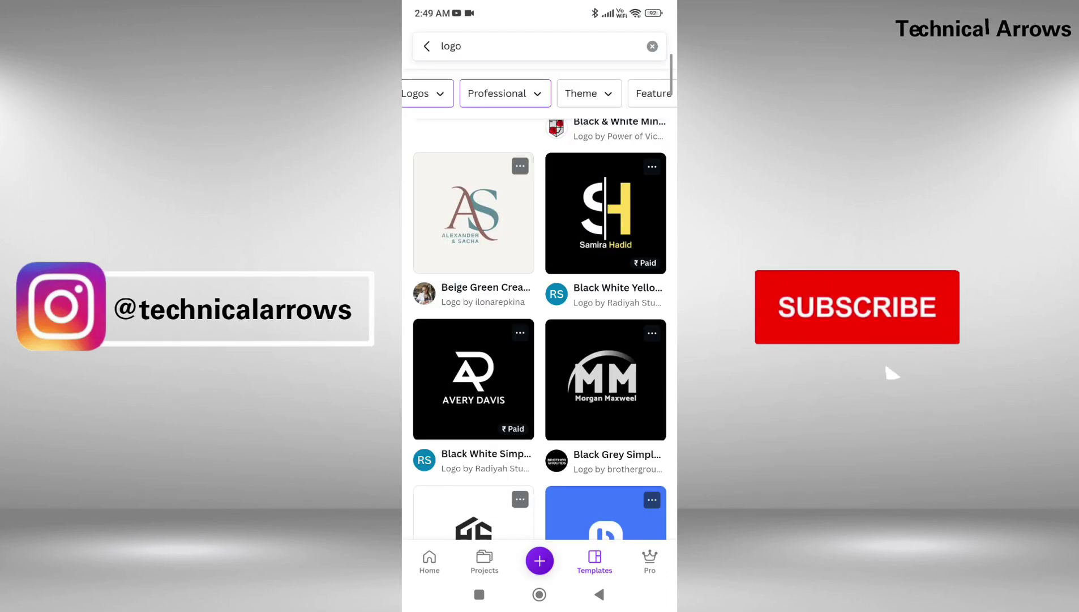
{"action": "scroll", "coordinate": [539, 94], "scroll_direction": "right", "scroll_amount": 2}
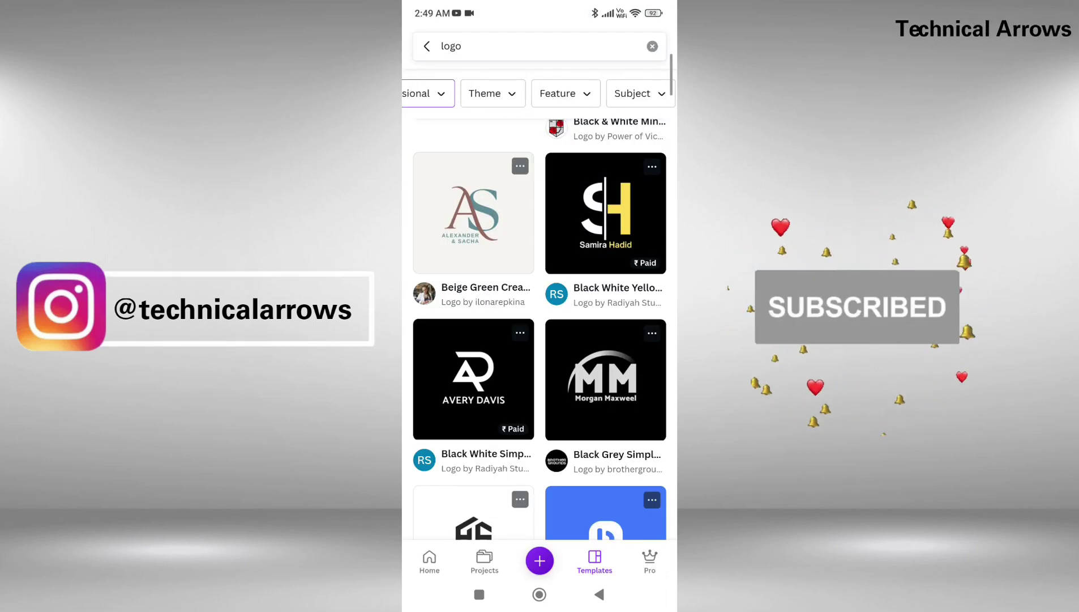
Dismiss the Feature filter unchanged and show the Subject choices: Business, Technology, Design, Science.
{"action": "left_click", "coordinate": [566, 93]}
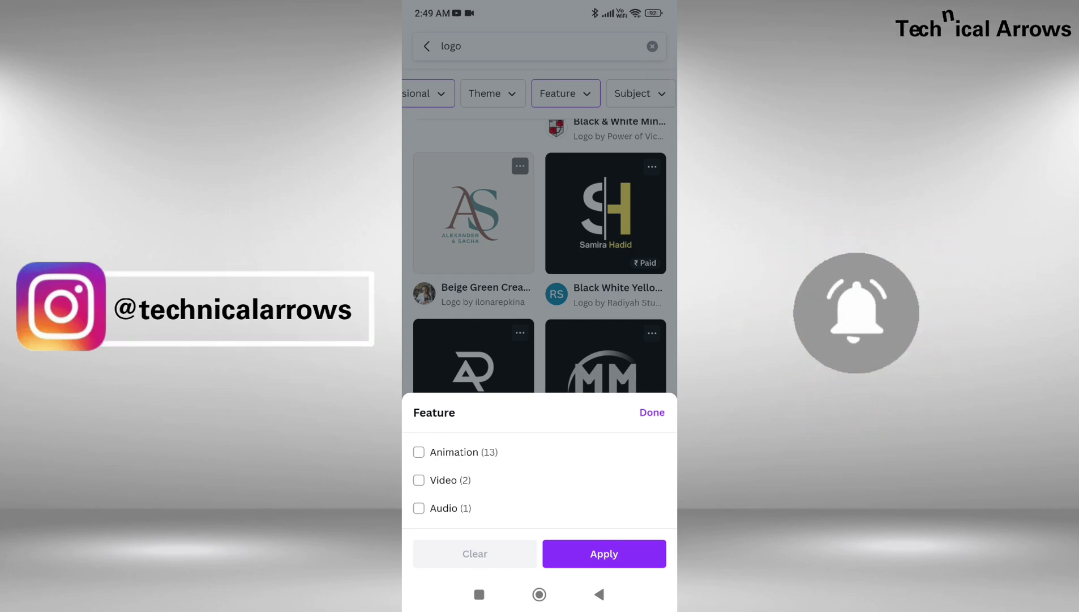
{"action": "key", "text": "Escape"}
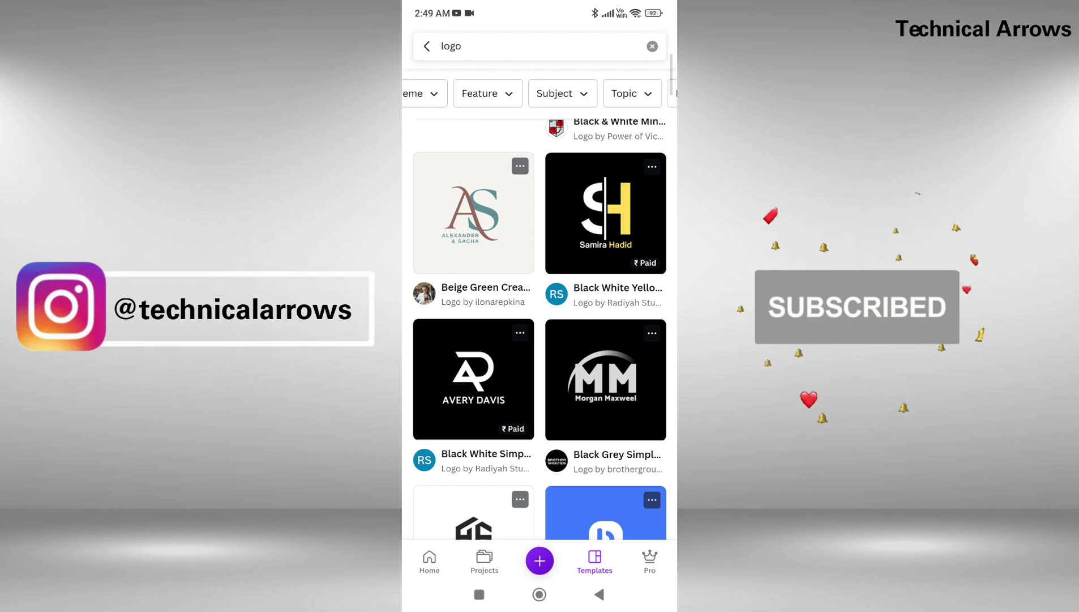
{"action": "left_click", "coordinate": [562, 93]}
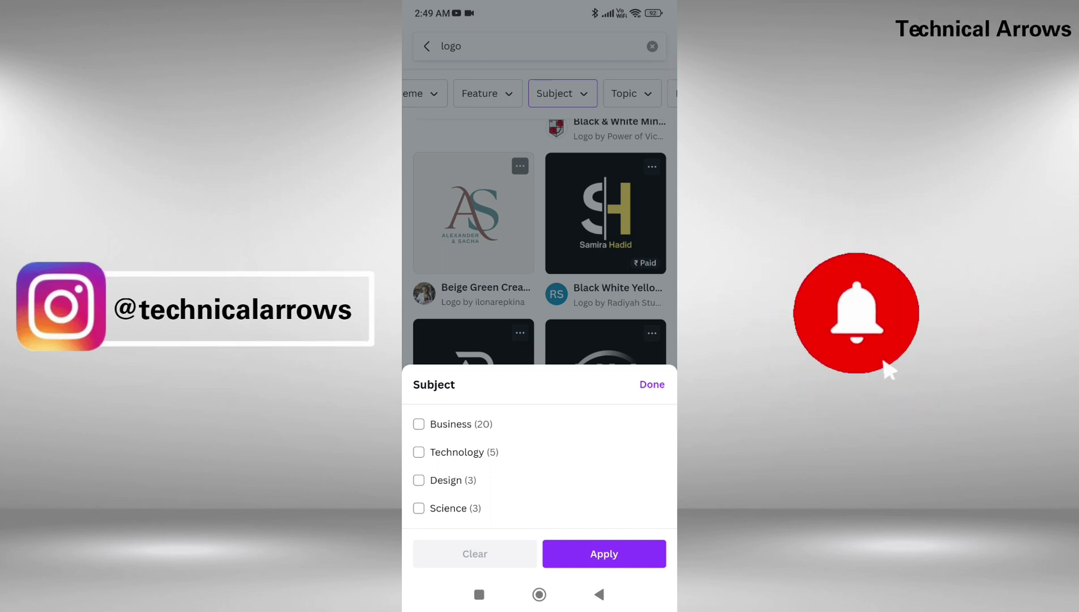
Apply Business as the Subject filter, leaving 20 logo templates.
{"action": "left_click", "coordinate": [418, 424]}
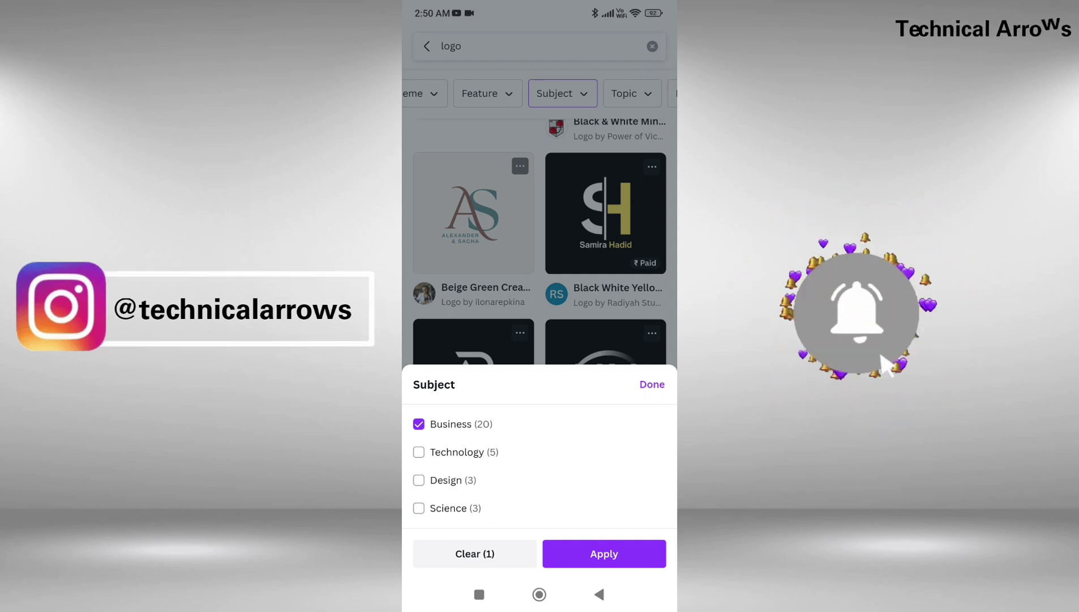
{"action": "left_click", "coordinate": [604, 553]}
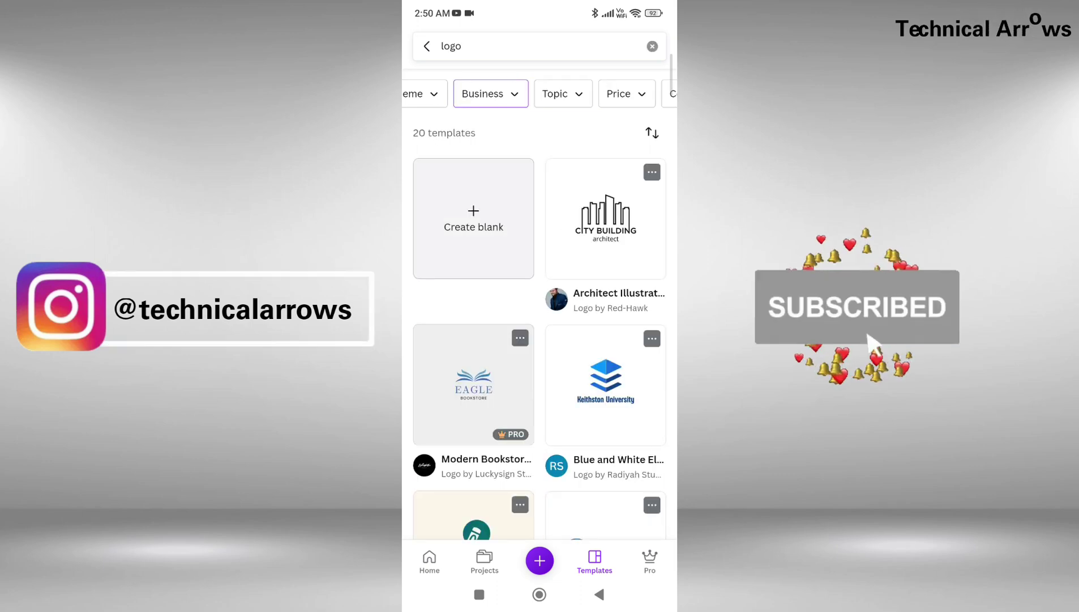
{"action": "scroll", "coordinate": [540, 329], "scroll_direction": "down", "scroll_amount": 3}
{"action": "scroll", "coordinate": [540, 328], "scroll_direction": "down", "scroll_amount": 2}
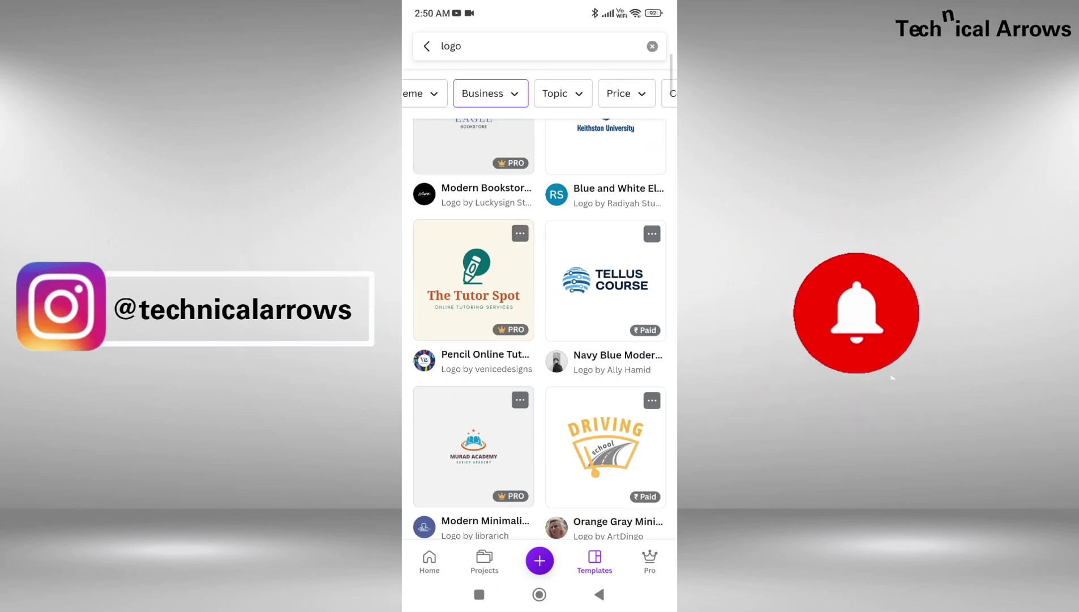
{"action": "scroll", "coordinate": [539, 329], "scroll_direction": "down", "scroll_amount": 2}
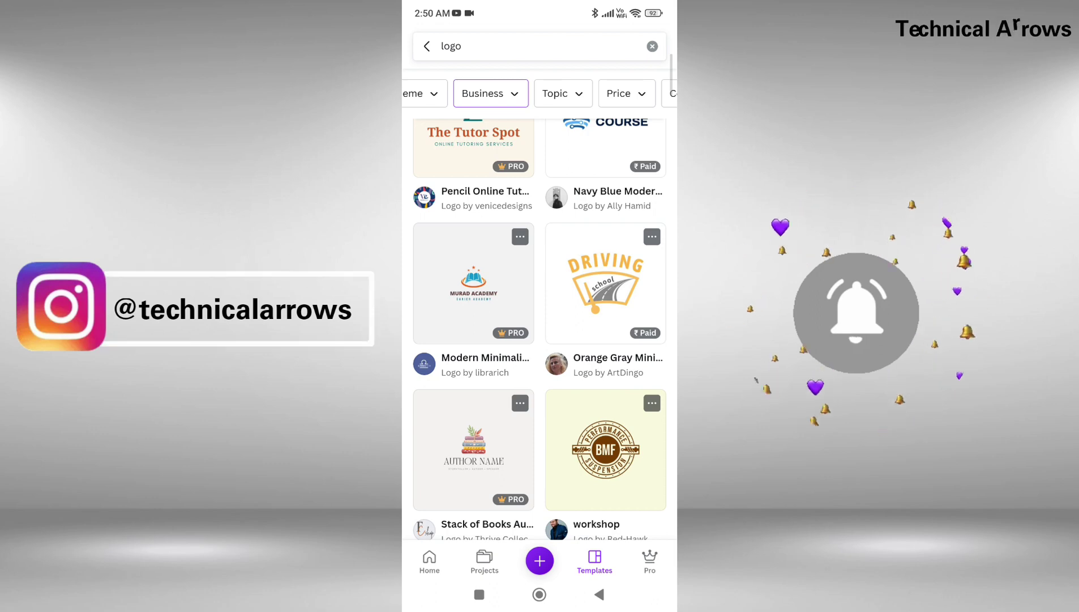
{"action": "scroll", "coordinate": [540, 329], "scroll_direction": "down", "scroll_amount": 1}
{"action": "scroll", "coordinate": [539, 329], "scroll_direction": "down", "scroll_amount": 4}
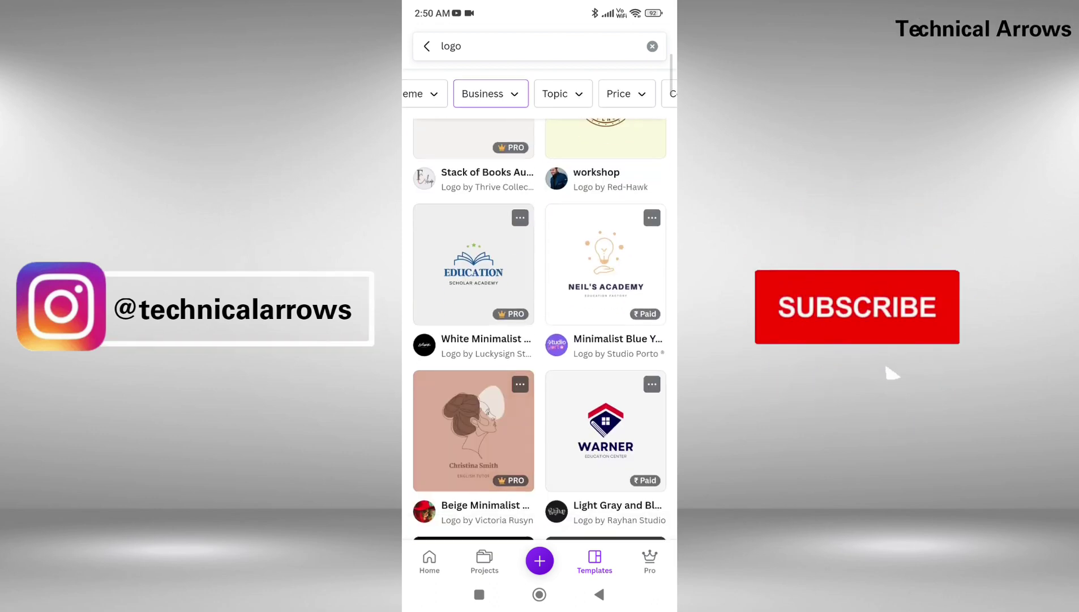
{"action": "scroll", "coordinate": [540, 328], "scroll_direction": "up", "scroll_amount": 5}
{"action": "scroll", "coordinate": [539, 328], "scroll_direction": "up", "scroll_amount": 4}
{"action": "scroll", "coordinate": [540, 93], "scroll_direction": "right", "scroll_amount": 1}
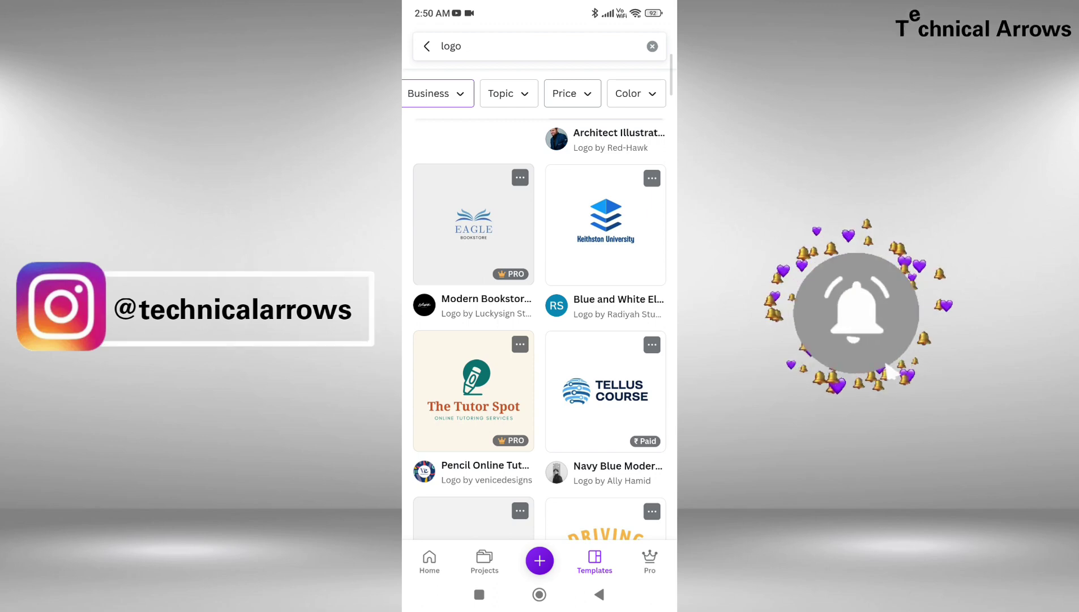
{"action": "left_click", "coordinate": [572, 94]}
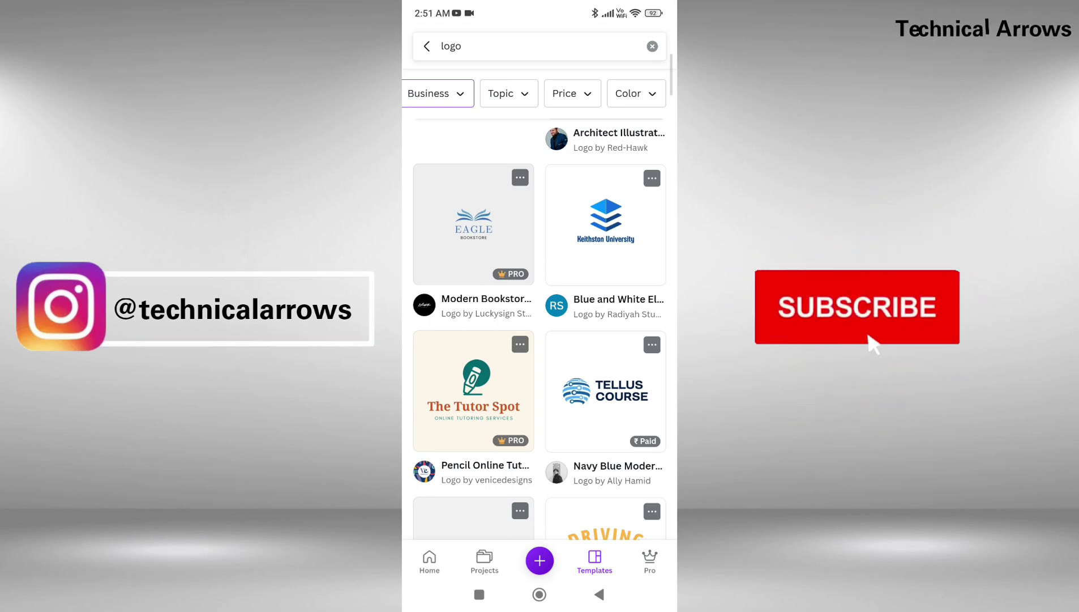
{"action": "scroll", "coordinate": [540, 328], "scroll_direction": "down", "scroll_amount": 2}
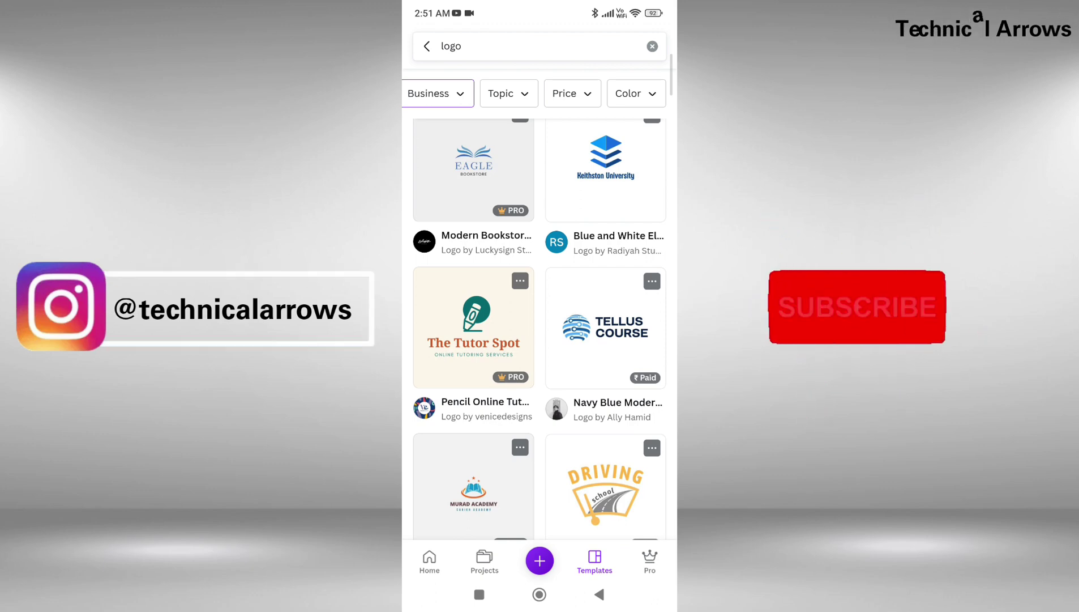
{"action": "scroll", "coordinate": [539, 328], "scroll_direction": "up", "scroll_amount": 2}
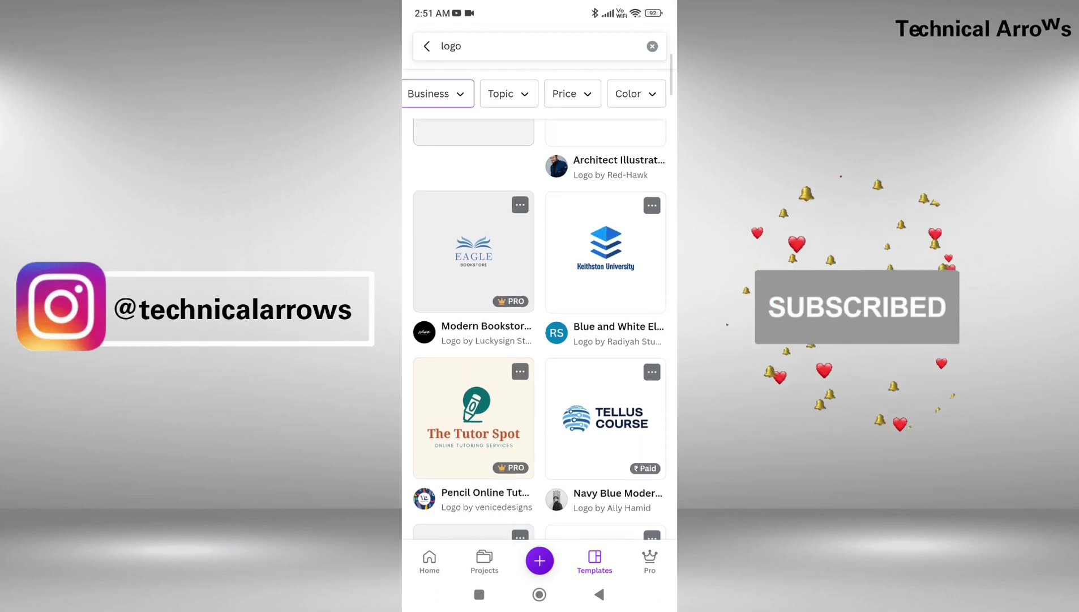
Apply a blue Color filter to the logo templates, which leaves 0 results.
{"action": "left_click", "coordinate": [637, 94]}
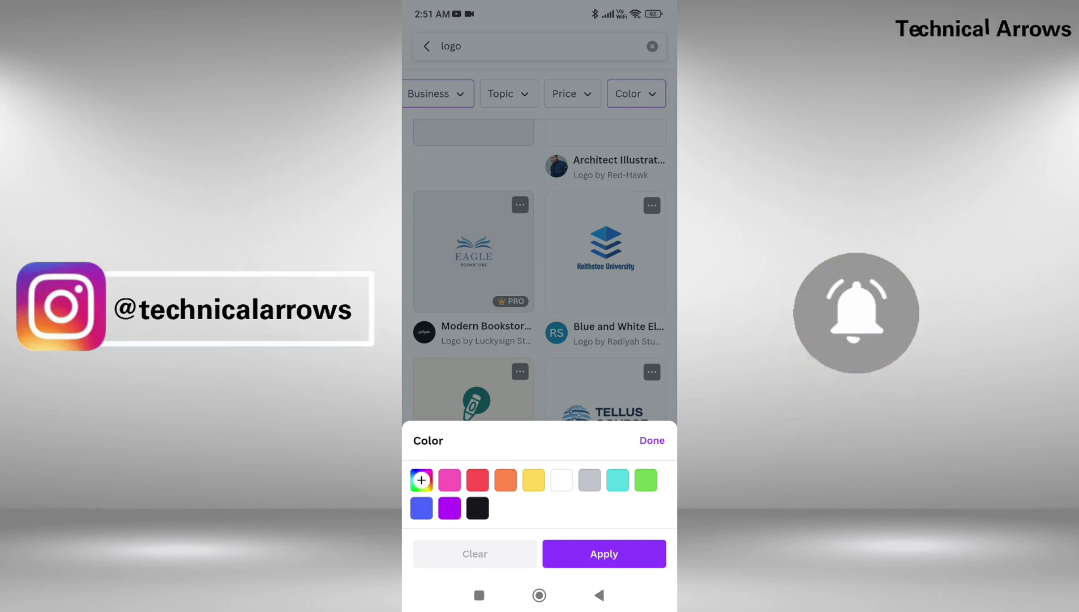
{"action": "left_click", "coordinate": [422, 507]}
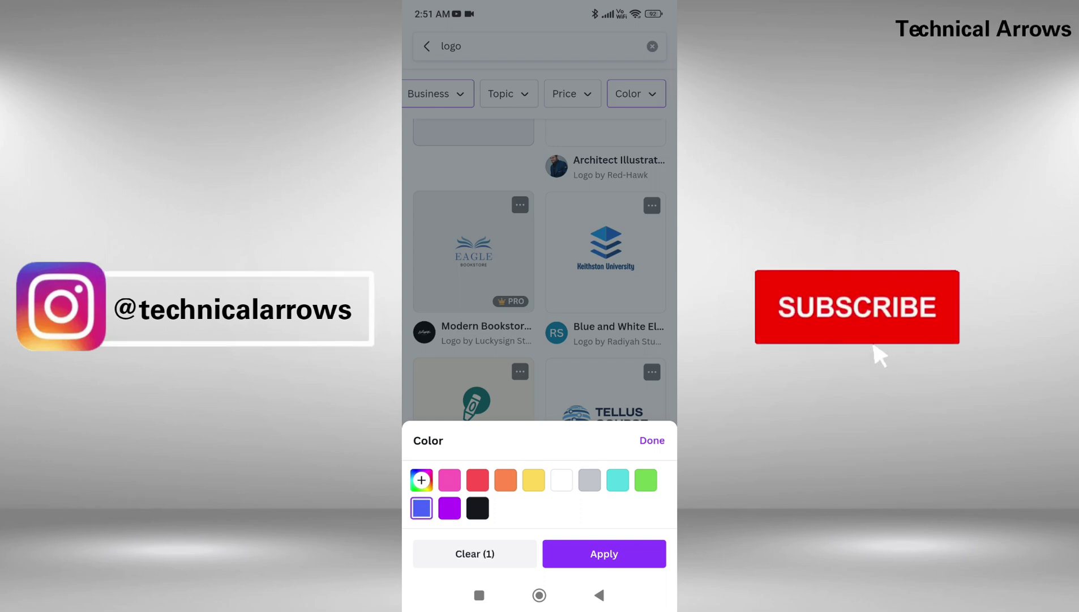
{"action": "left_click", "coordinate": [605, 553]}
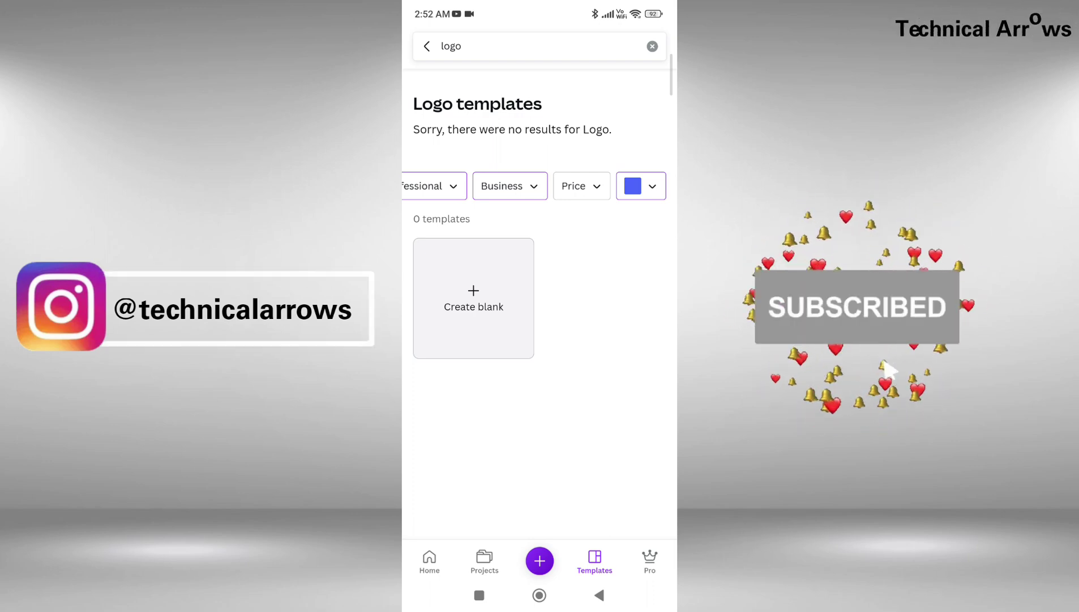
Deselect blue in the Color filter so the 20 Business logo templates return.
{"action": "left_click", "coordinate": [642, 186]}
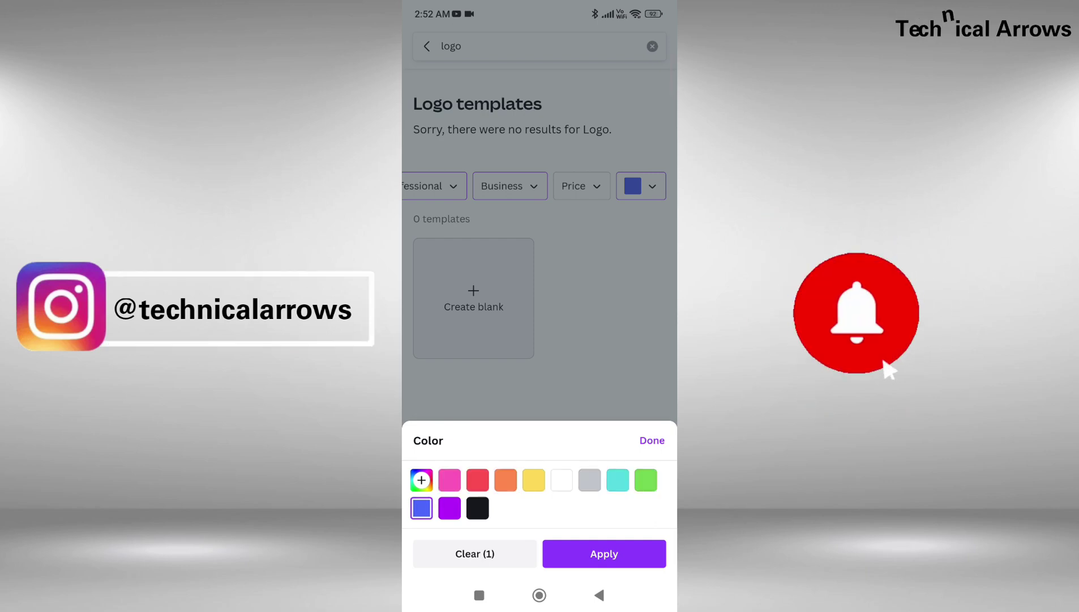
{"action": "left_click", "coordinate": [421, 508]}
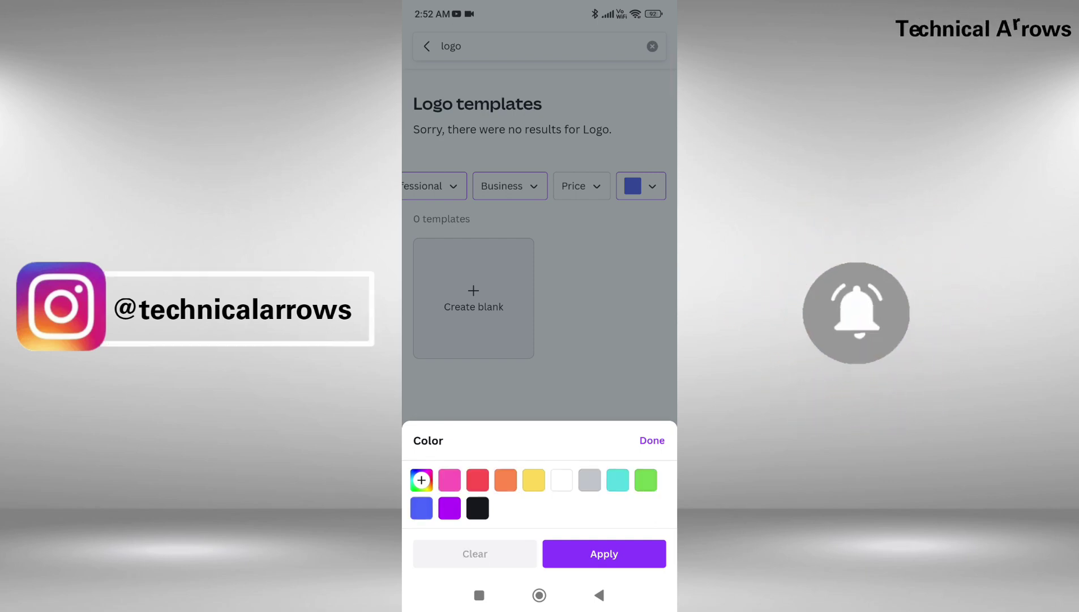
{"action": "left_click", "coordinate": [604, 553]}
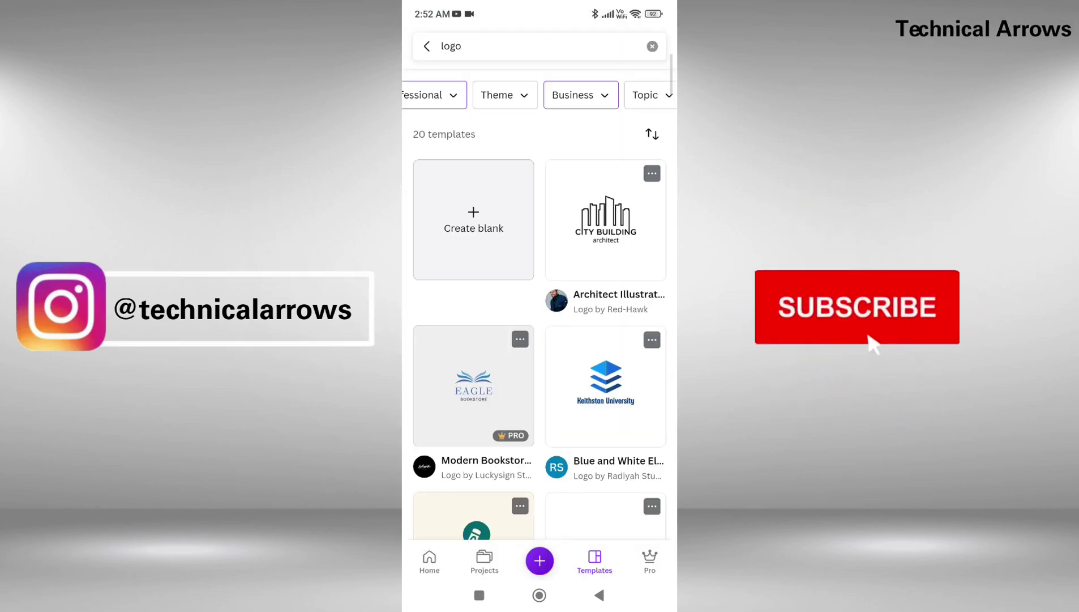
Scroll the logo results to find the AS monogram ALEXANDER & SACHA template.
{"action": "scroll", "coordinate": [540, 340], "scroll_direction": "down", "scroll_amount": 6}
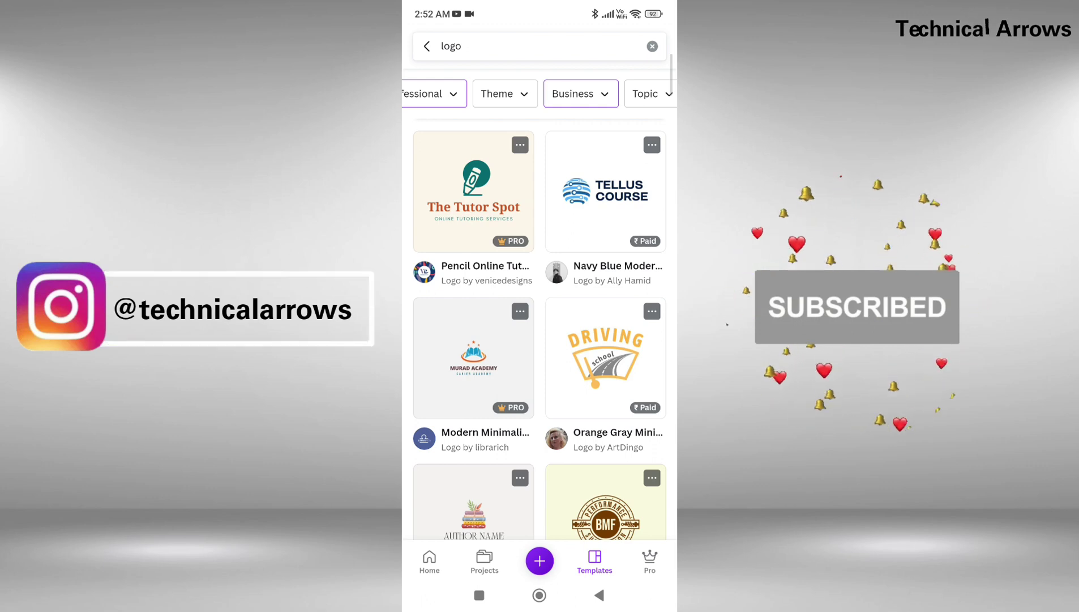
{"action": "scroll", "coordinate": [540, 328], "scroll_direction": "down", "scroll_amount": 6}
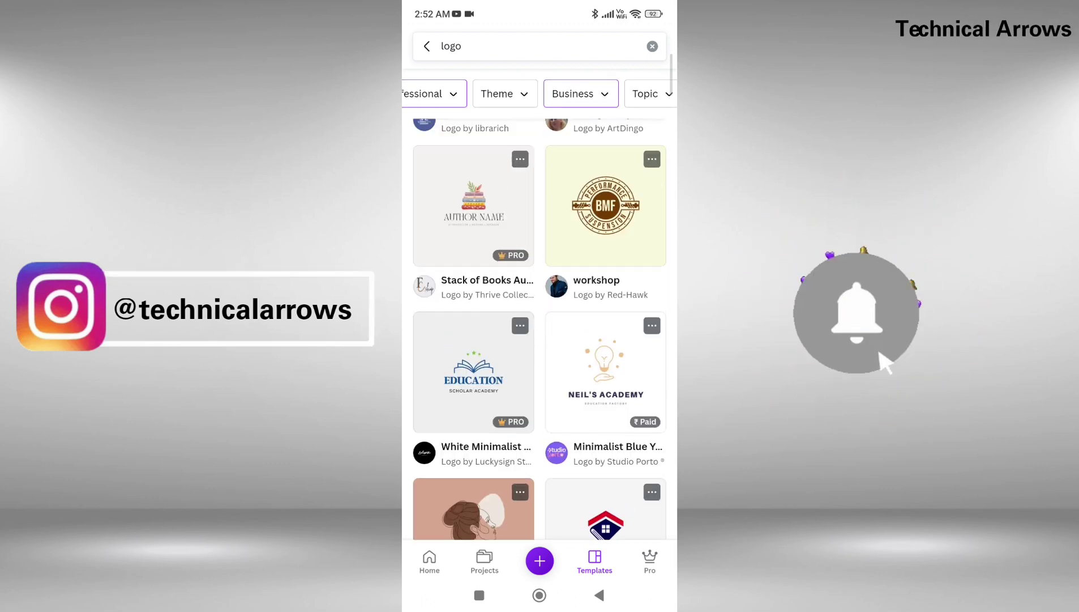
{"action": "scroll", "coordinate": [540, 328], "scroll_direction": "up", "scroll_amount": 1}
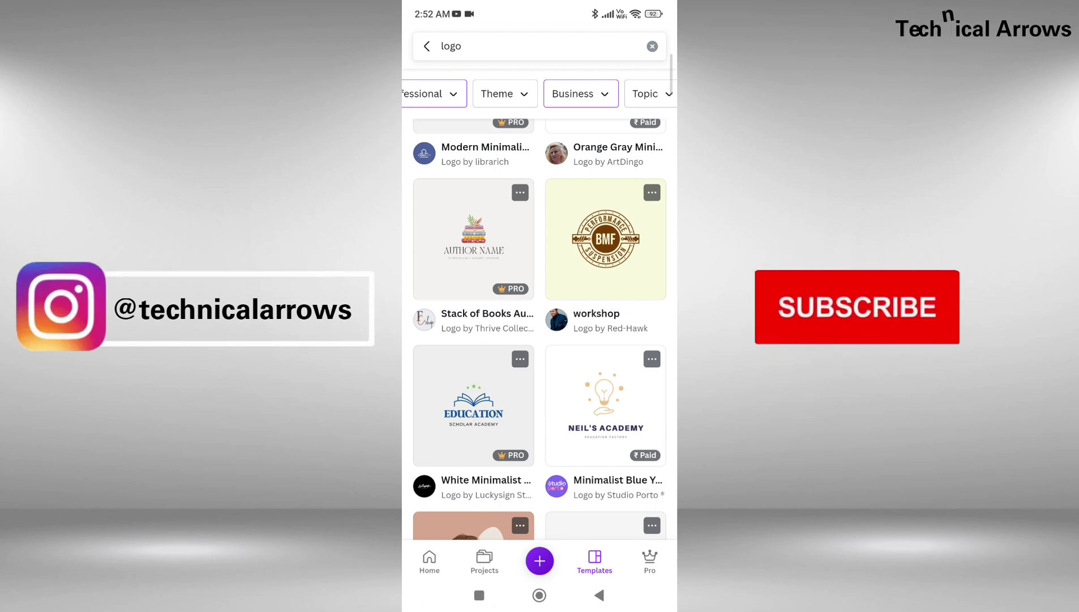
{"action": "scroll", "coordinate": [540, 94], "scroll_direction": "right", "scroll_amount": 3}
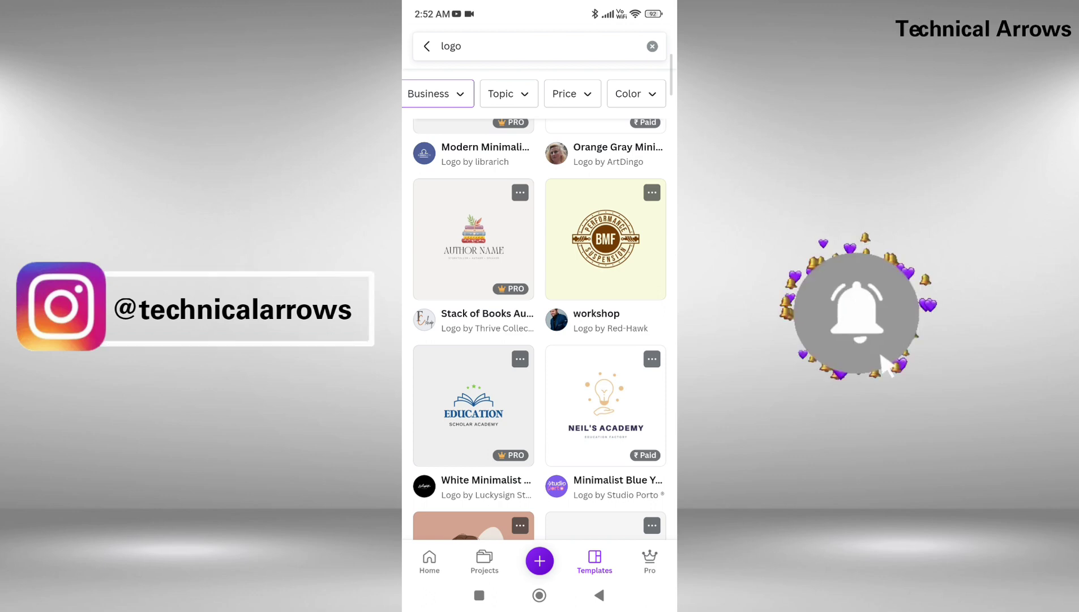
{"action": "scroll", "coordinate": [540, 328], "scroll_direction": "down", "scroll_amount": 3}
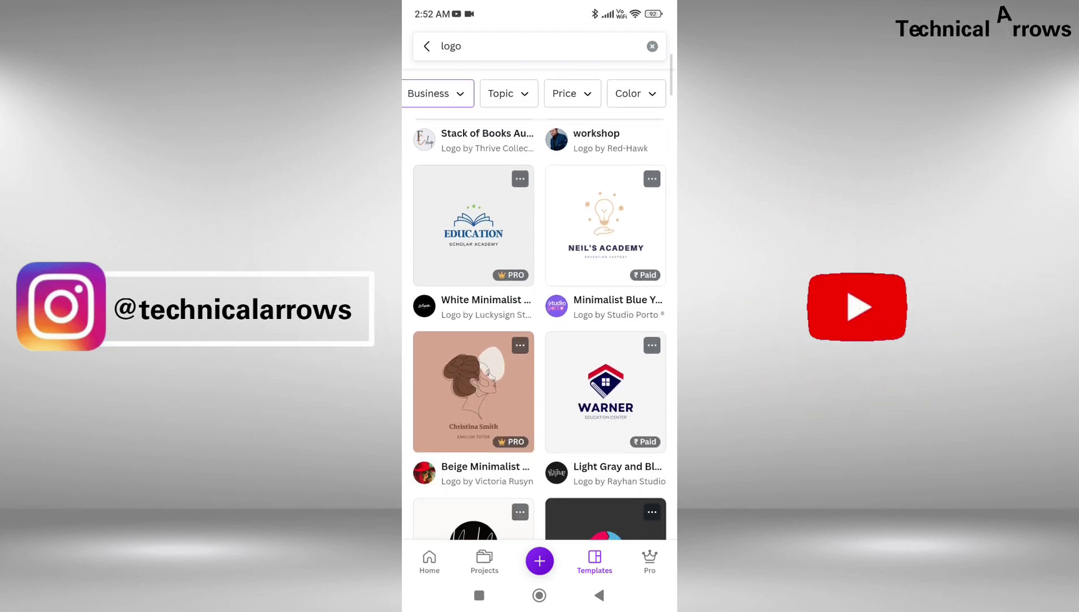
{"action": "scroll", "coordinate": [539, 329], "scroll_direction": "down", "scroll_amount": 3}
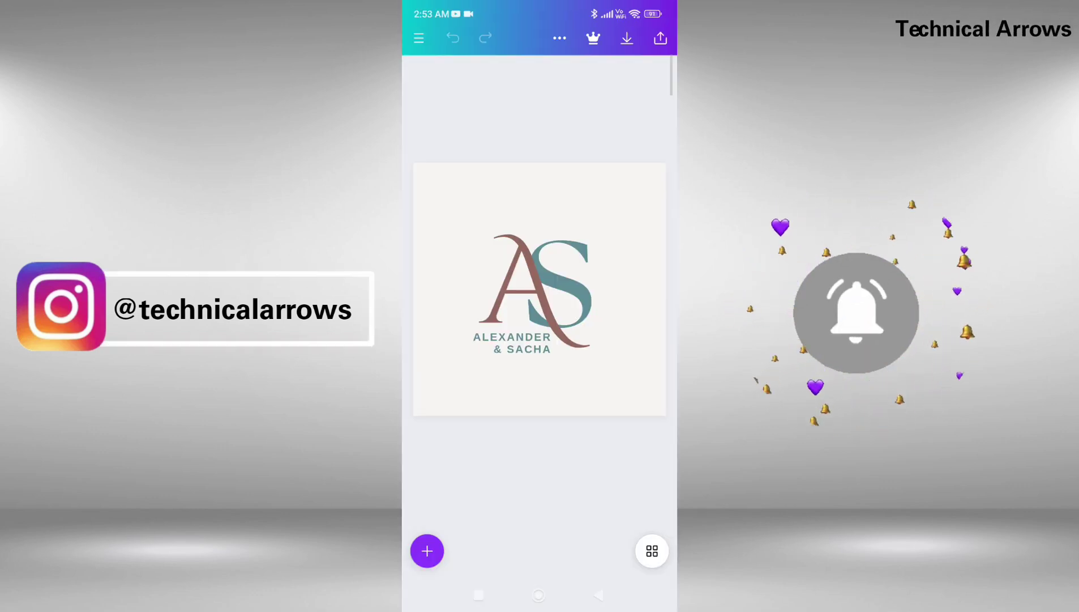
{"action": "left_click", "coordinate": [532, 286]}
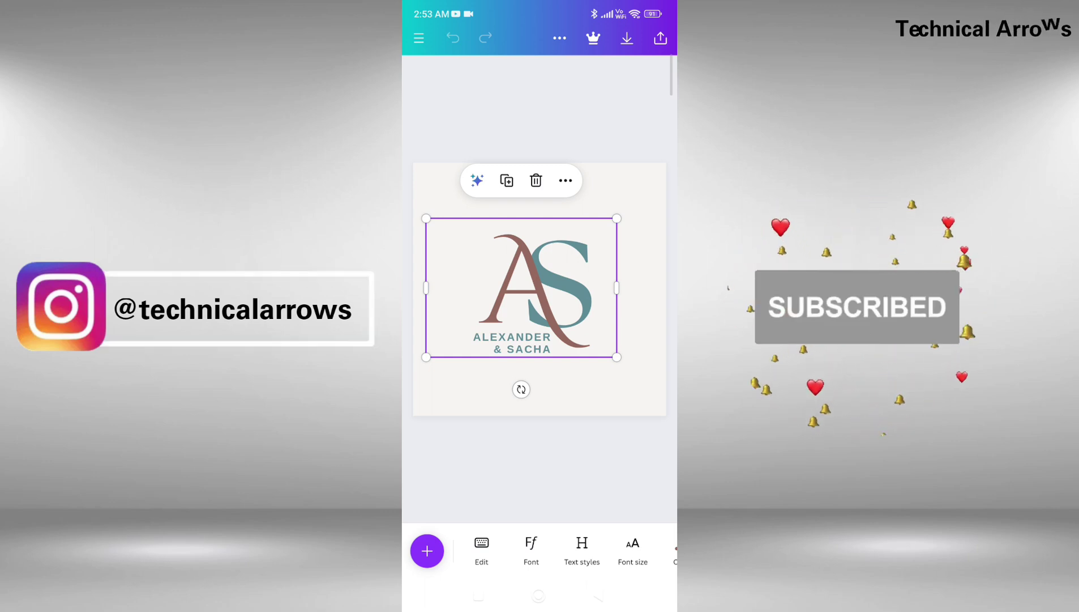
{"action": "left_click", "coordinate": [634, 391]}
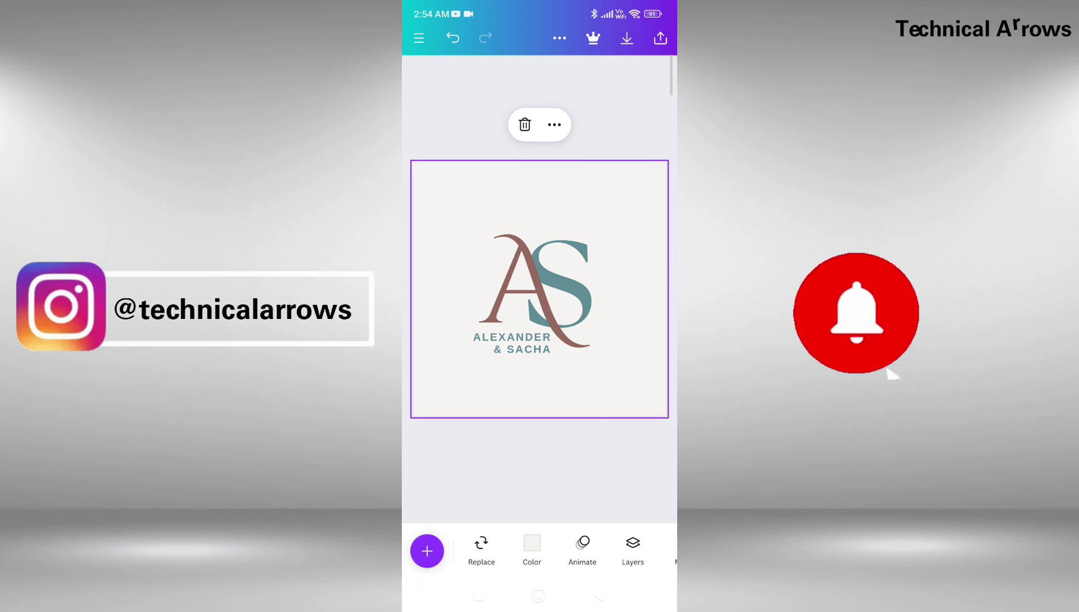
{"action": "left_click", "coordinate": [532, 288]}
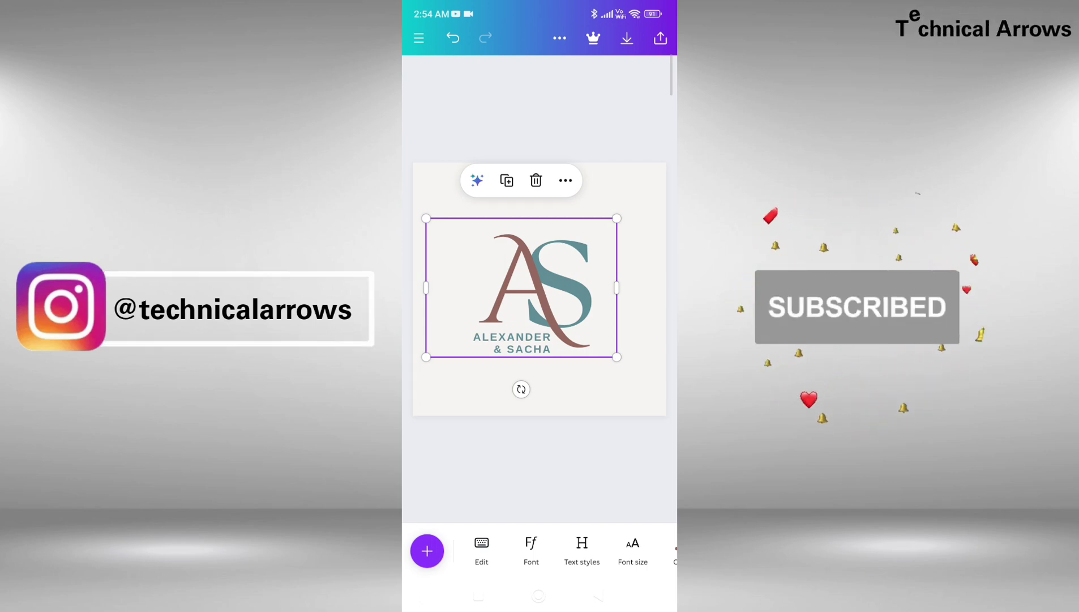
{"action": "left_click", "coordinate": [482, 549]}
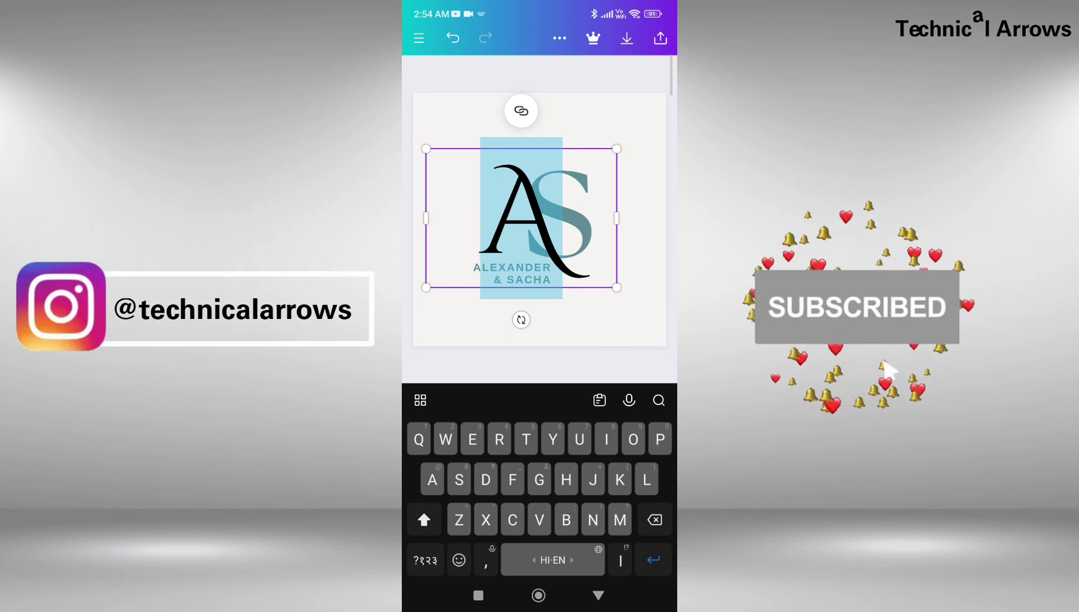
Replace the monogram letters AS with TA, keeping the brown T and teal A.
{"action": "key", "text": "BackSpace"}
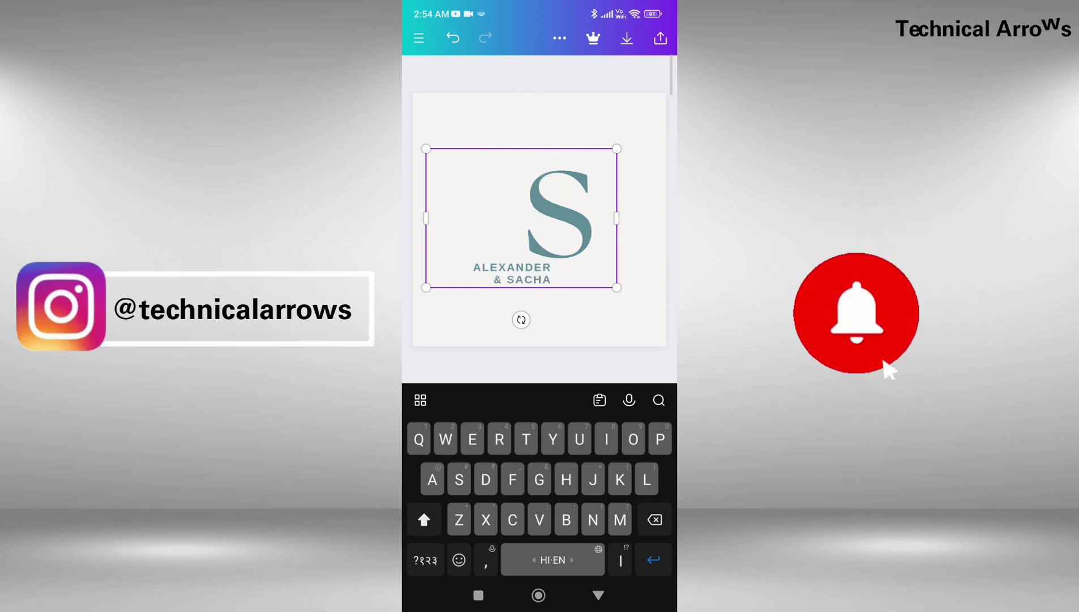
{"action": "type", "text": "T"}
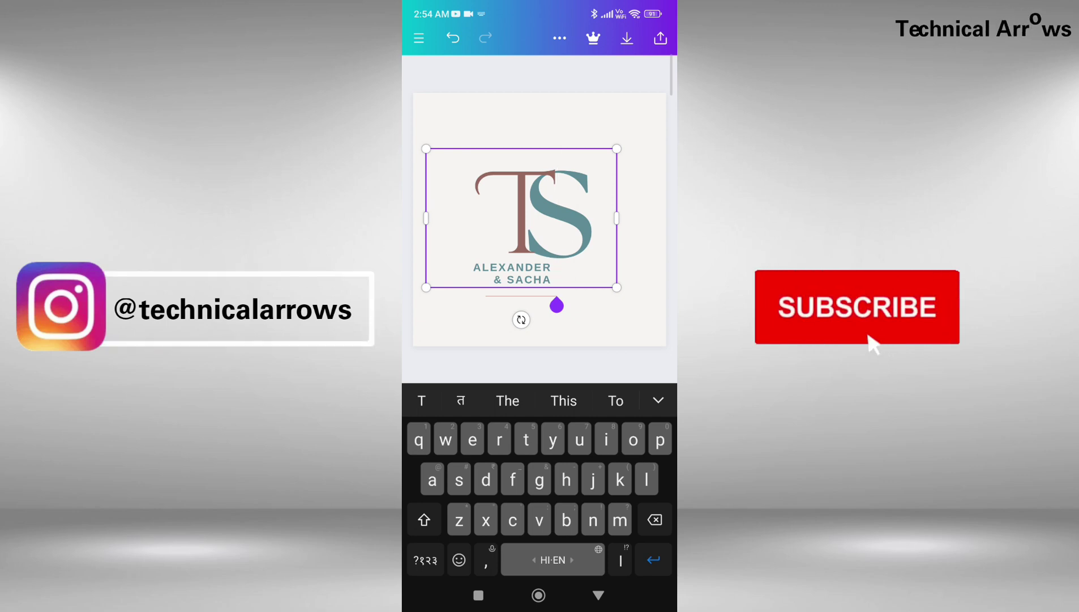
{"action": "key", "text": "Escape"}
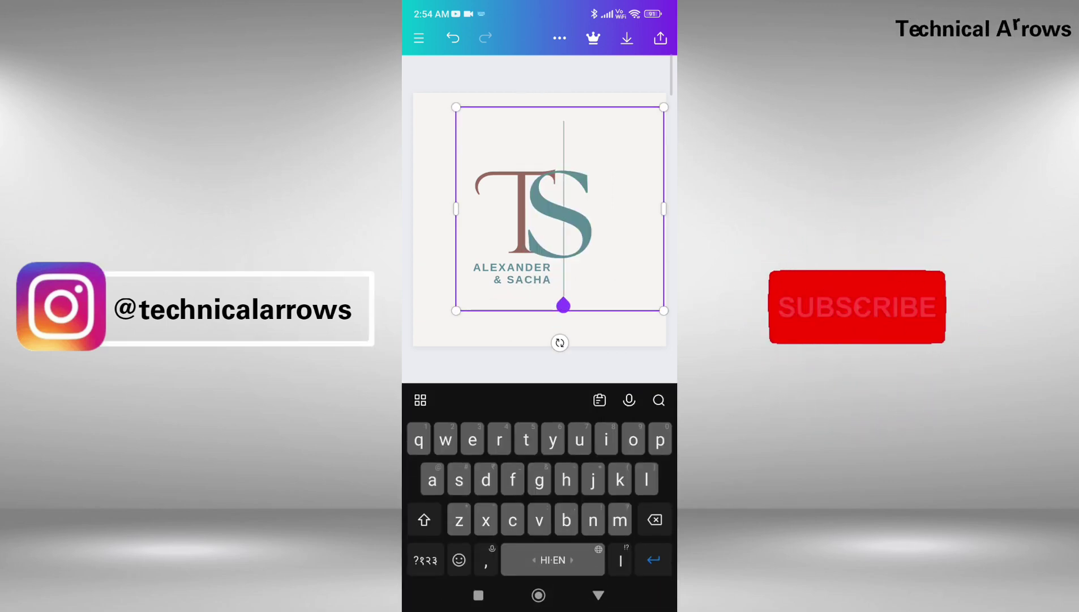
{"action": "key", "text": "BackSpace"}
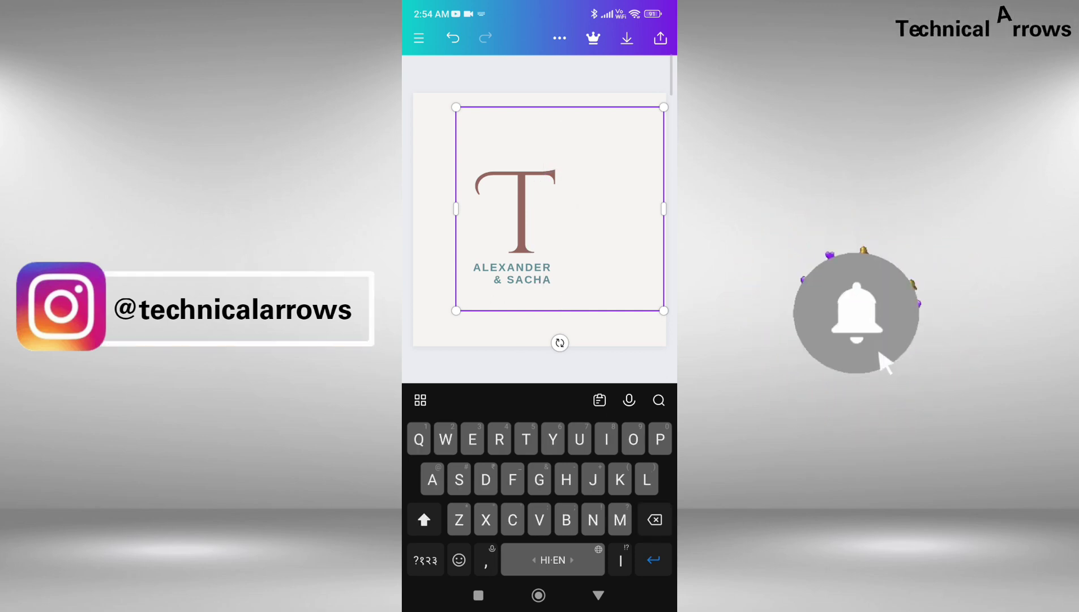
{"action": "type", "text": "A"}
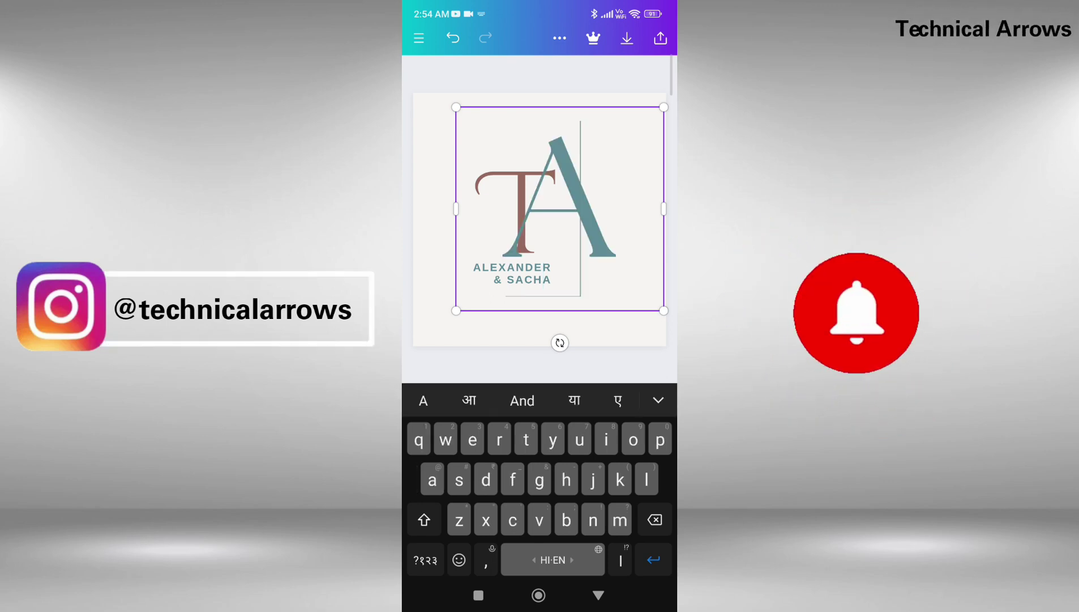
Adjust the TA monogram's size and finish editing the text.
{"action": "mouse_move", "coordinate": [664, 310]}
{"action": "left_mouse_down"}
{"action": "mouse_move", "coordinate": [632, 278]}
{"action": "mouse_move", "coordinate": [652, 298]}
{"action": "left_mouse_up"}
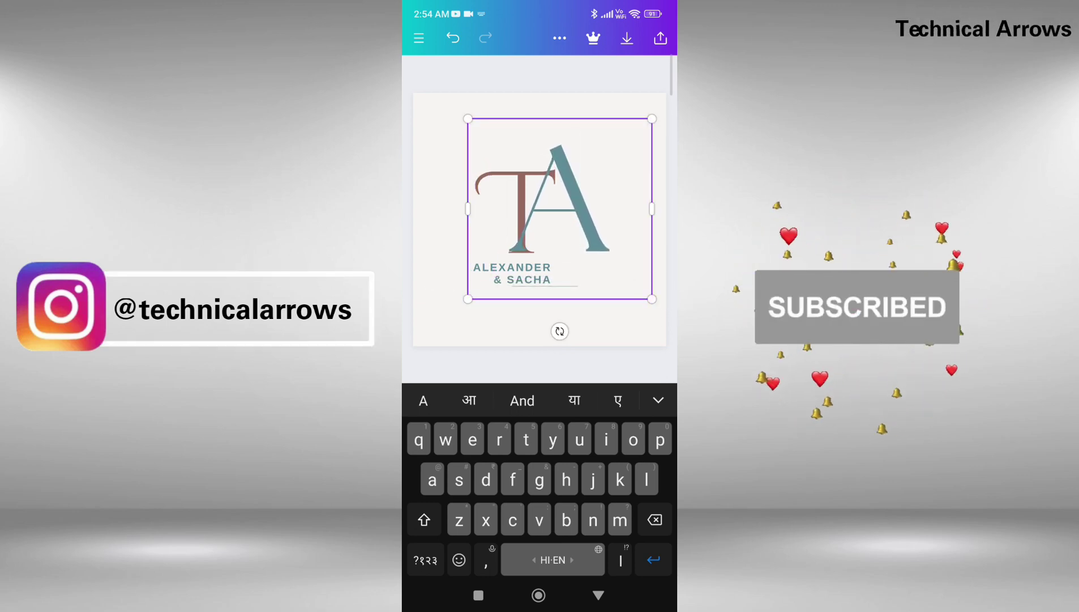
{"action": "left_click_drag", "start_coordinate": [652, 299], "coordinate": [655, 302]}
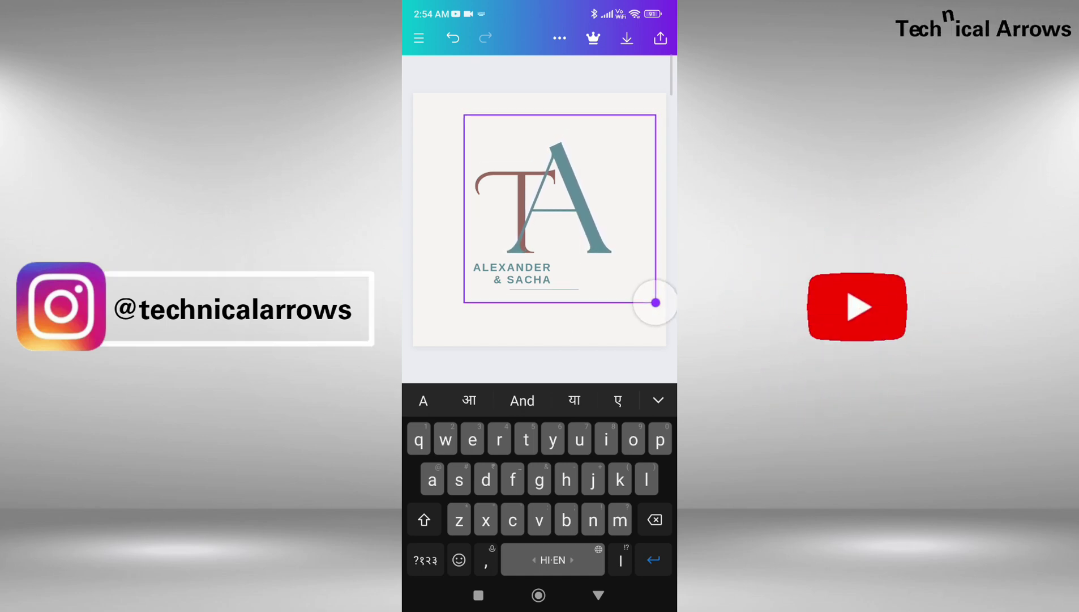
{"action": "left_click", "coordinate": [538, 363]}
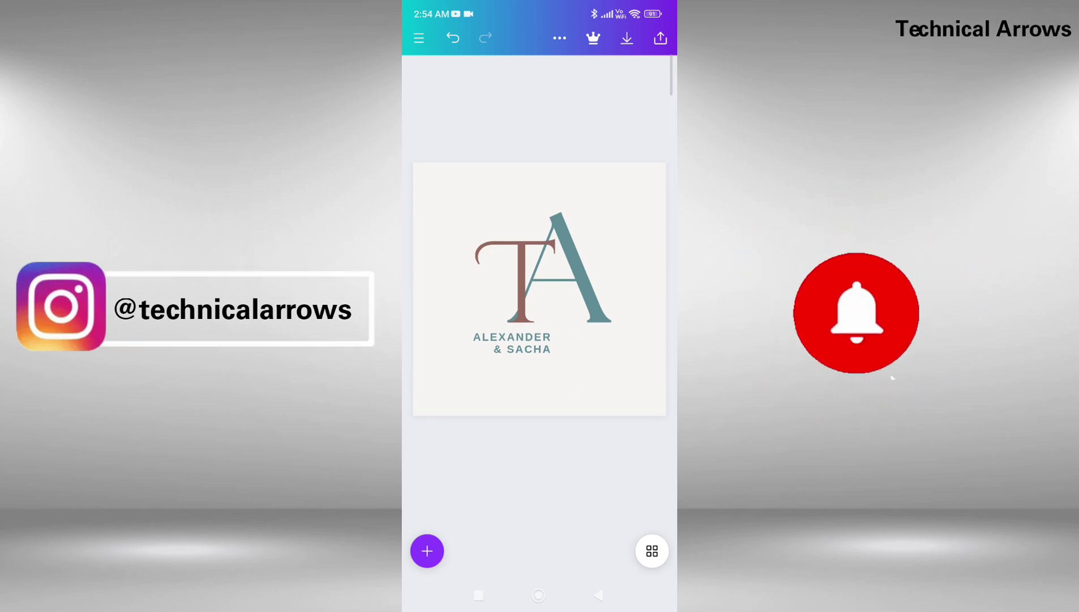
Replace the ALEXANDER & SACHA line with 'Technical' text, then select the whole TA logo group.
{"action": "left_click", "coordinate": [512, 343]}
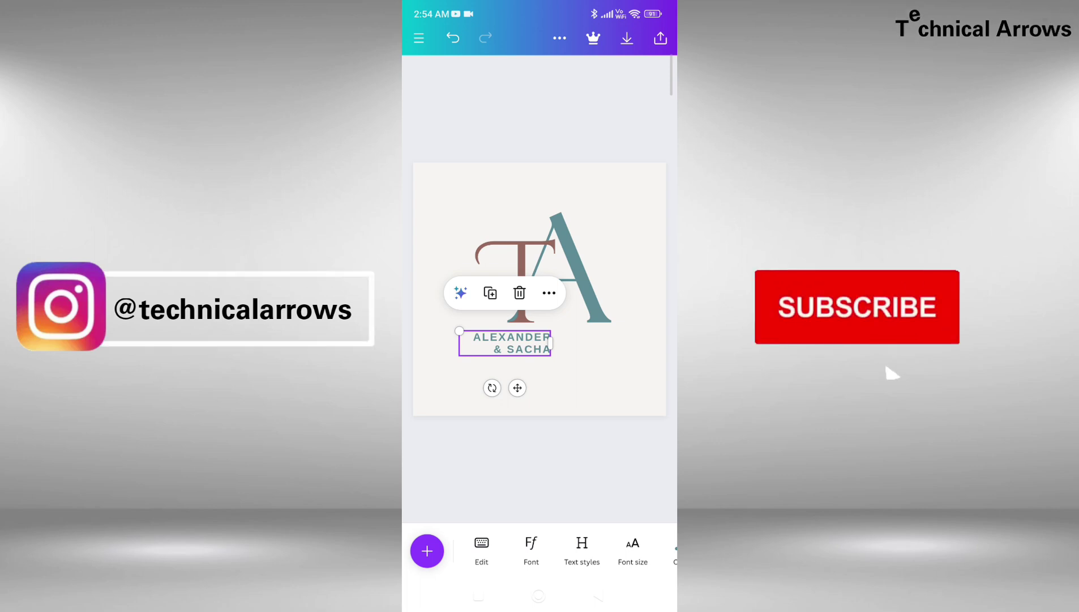
{"action": "left_click", "coordinate": [481, 550]}
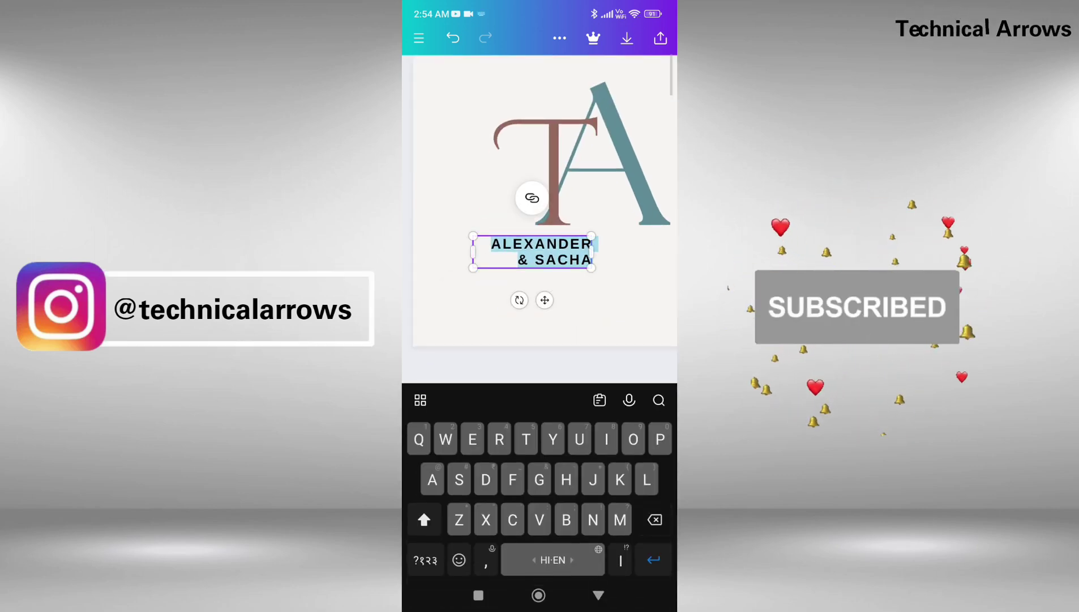
{"action": "key", "text": "BackSpace"}
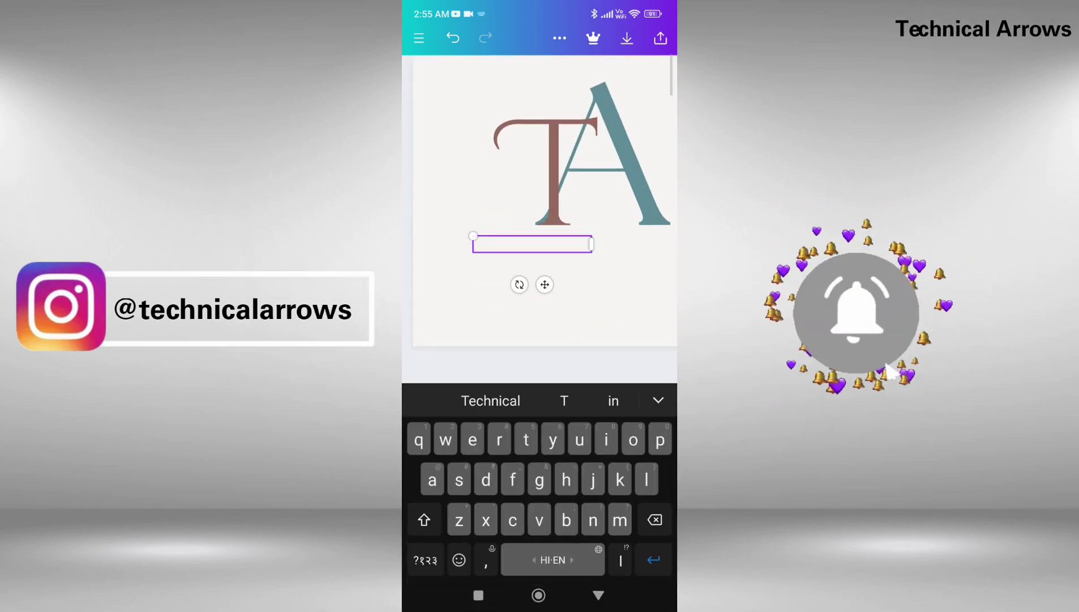
{"action": "type", "text": "Technical"}
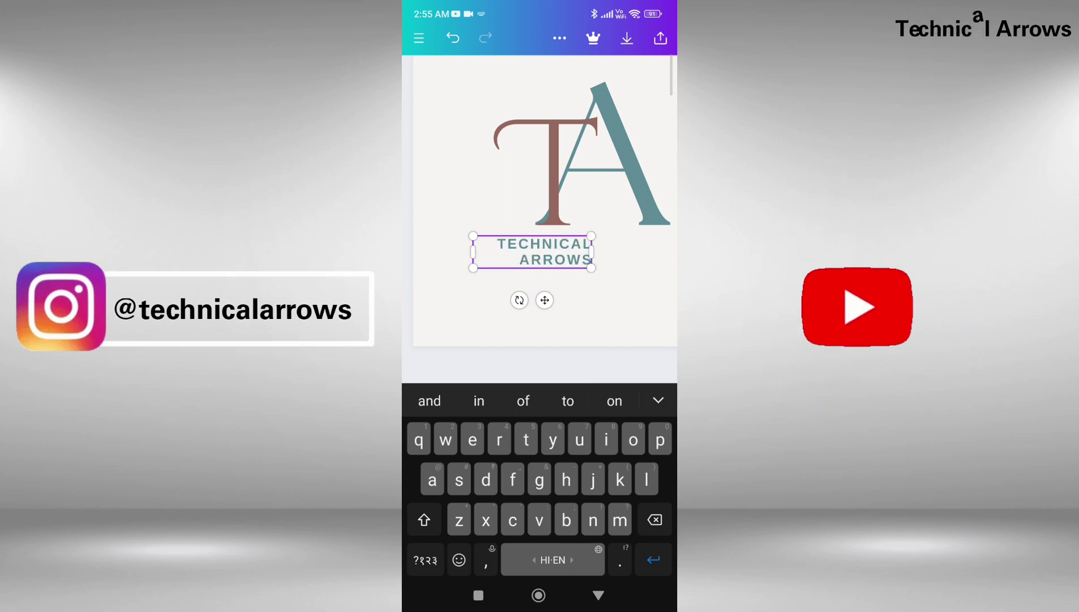
{"action": "key", "text": "Escape"}
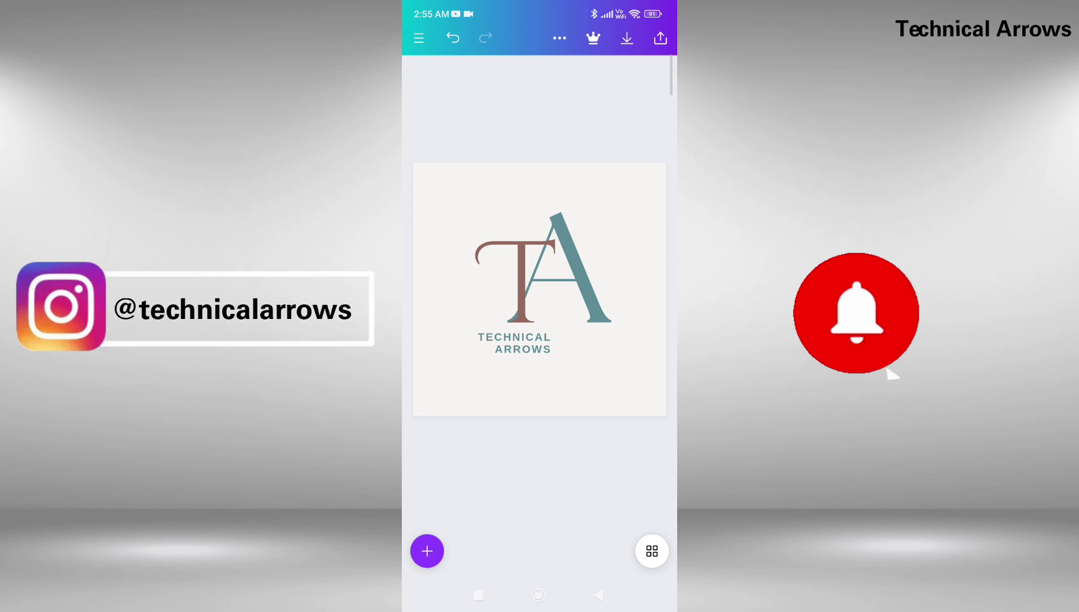
{"action": "left_click", "coordinate": [521, 283]}
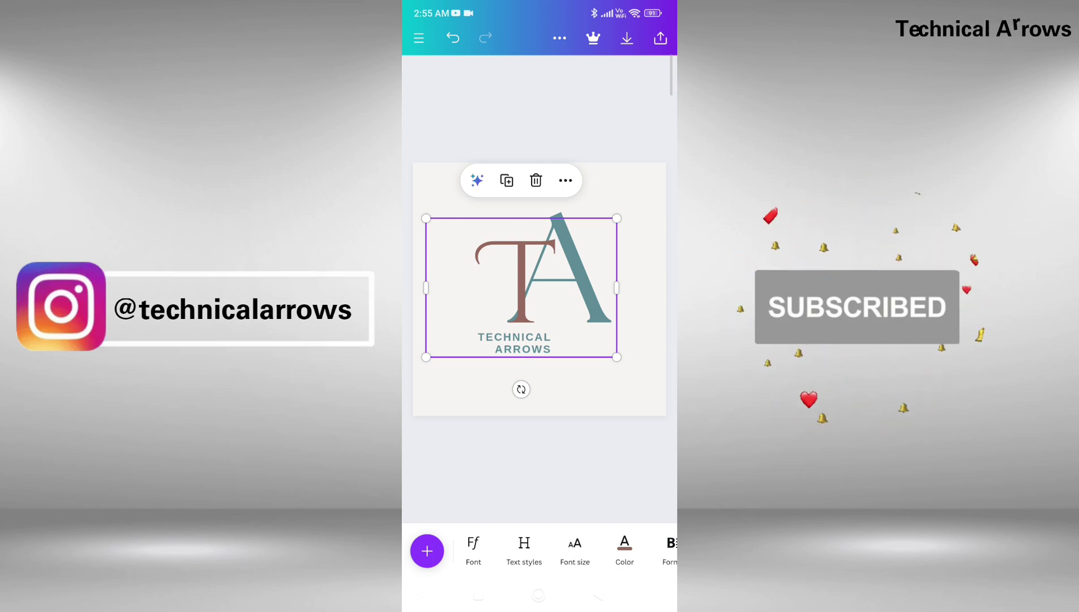
Recolour the brown T of the monogram black.
{"action": "left_click_drag", "start_coordinate": [623, 551], "coordinate": [573, 551]}
{"action": "left_click", "coordinate": [573, 551]}
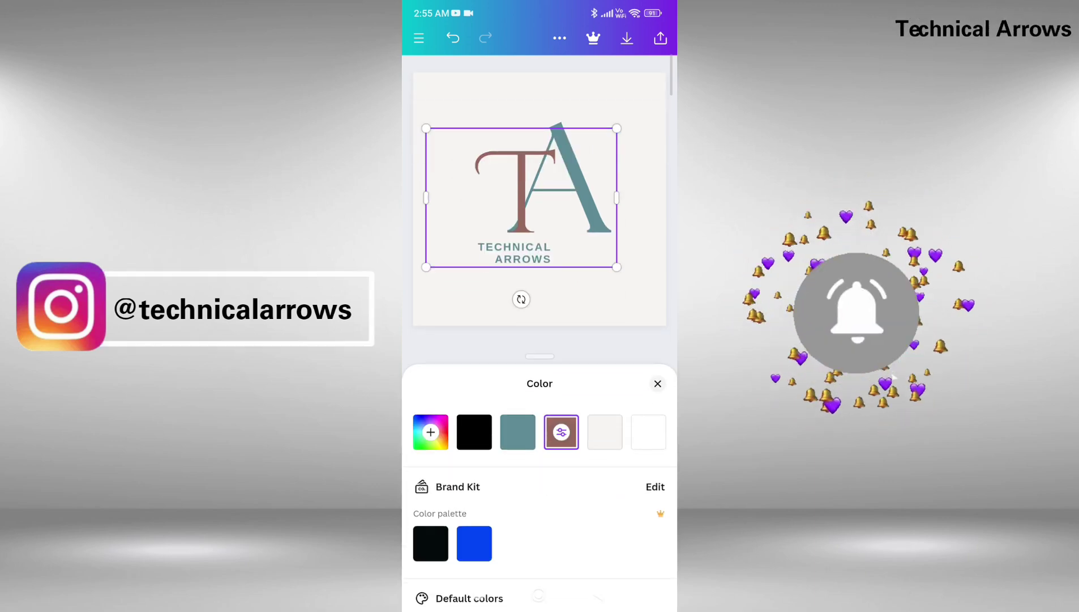
{"action": "left_click", "coordinate": [474, 431]}
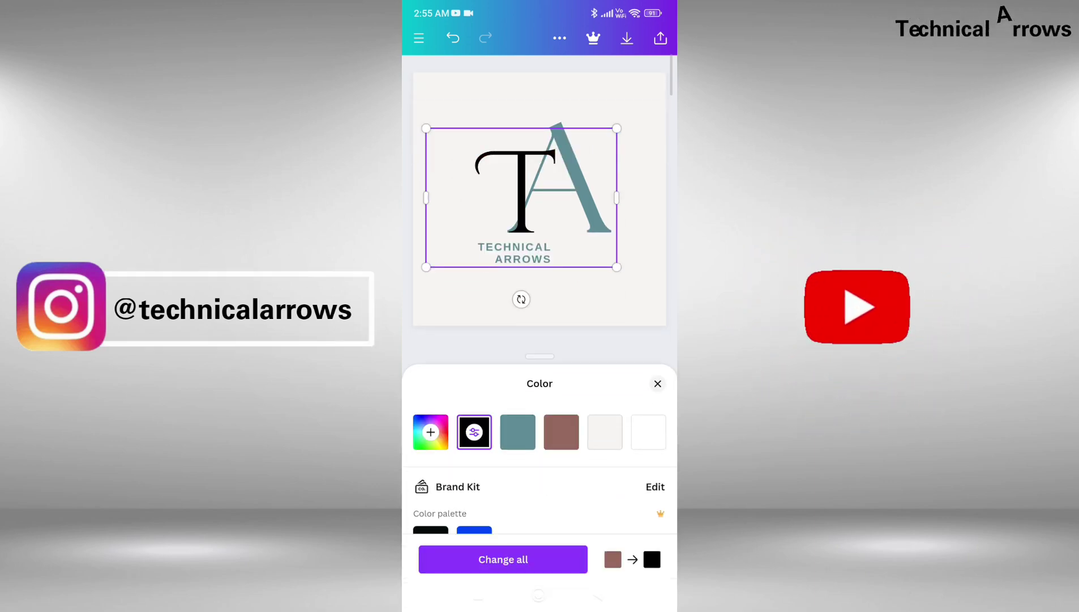
{"action": "left_click", "coordinate": [658, 383]}
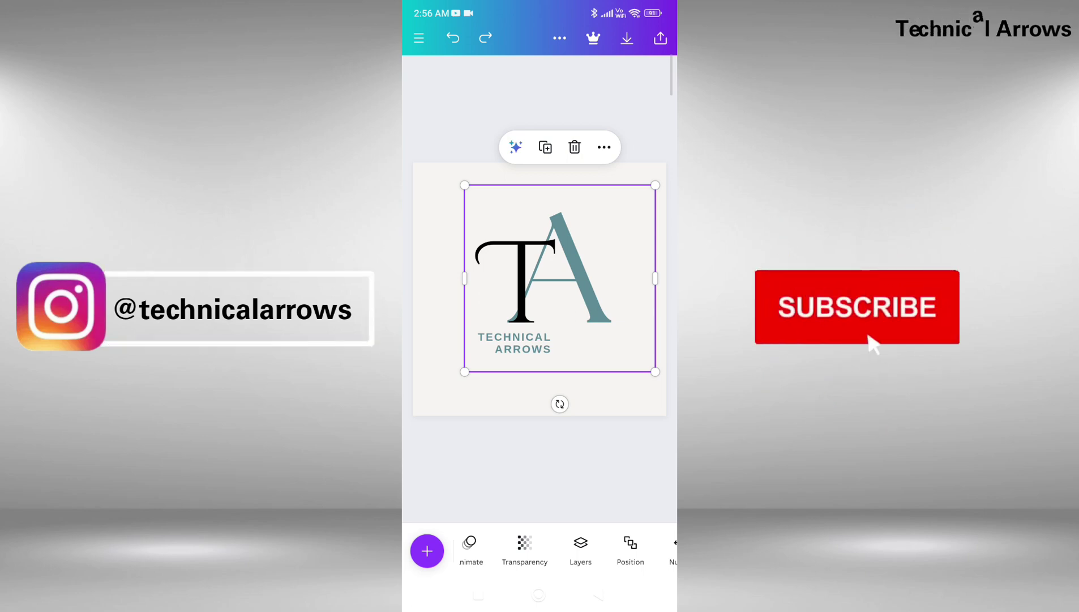
Check the layer list (TECHNICAL ARROWS, T, A, background), then close it.
{"action": "scroll", "coordinate": [540, 549], "scroll_direction": "right", "scroll_amount": 2}
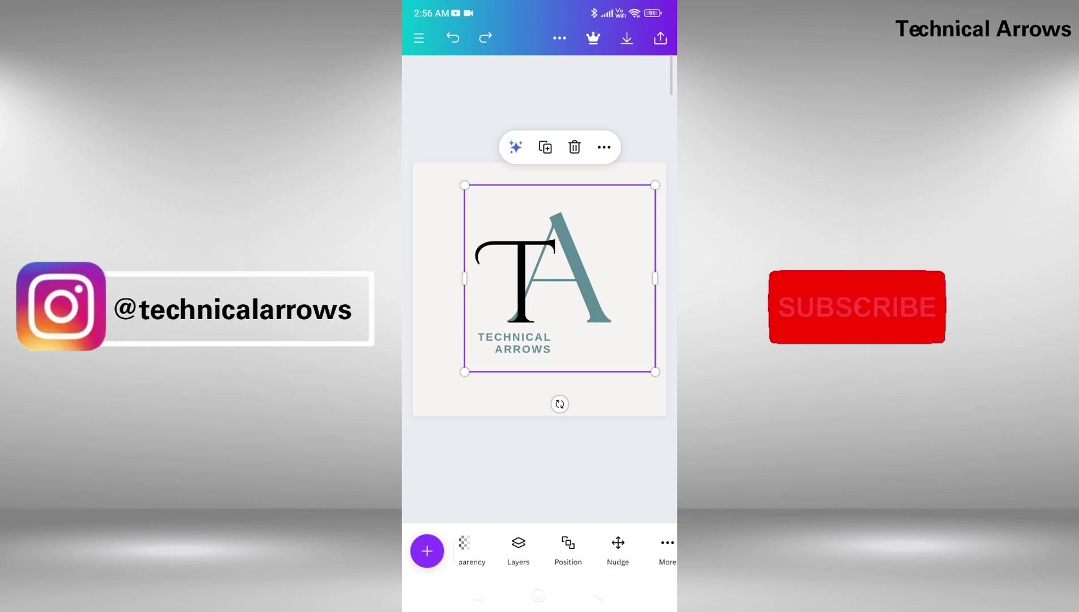
{"action": "left_click", "coordinate": [519, 550]}
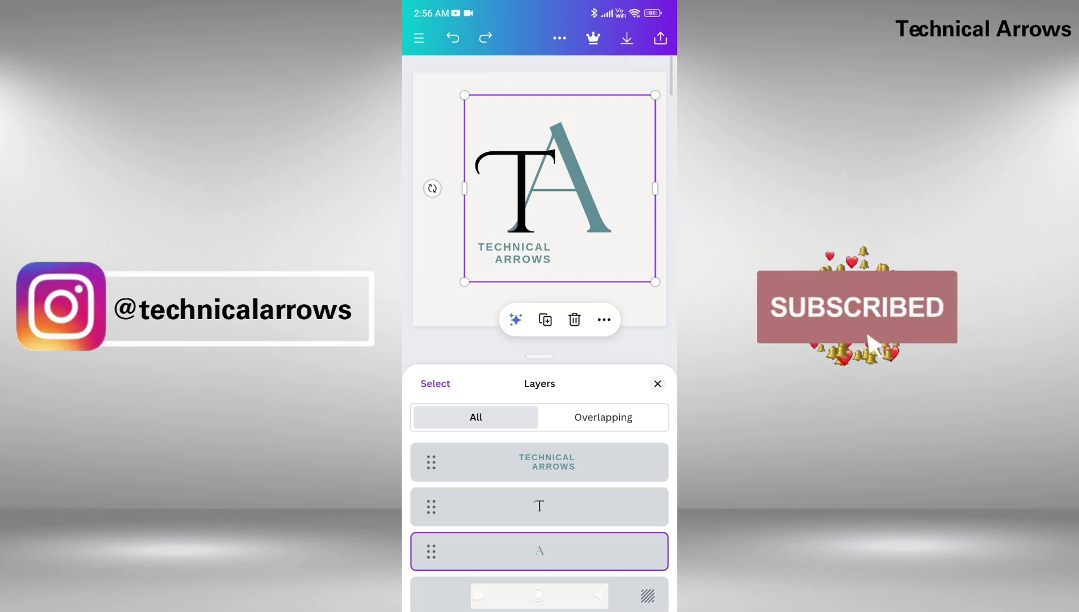
{"action": "left_click", "coordinate": [657, 383]}
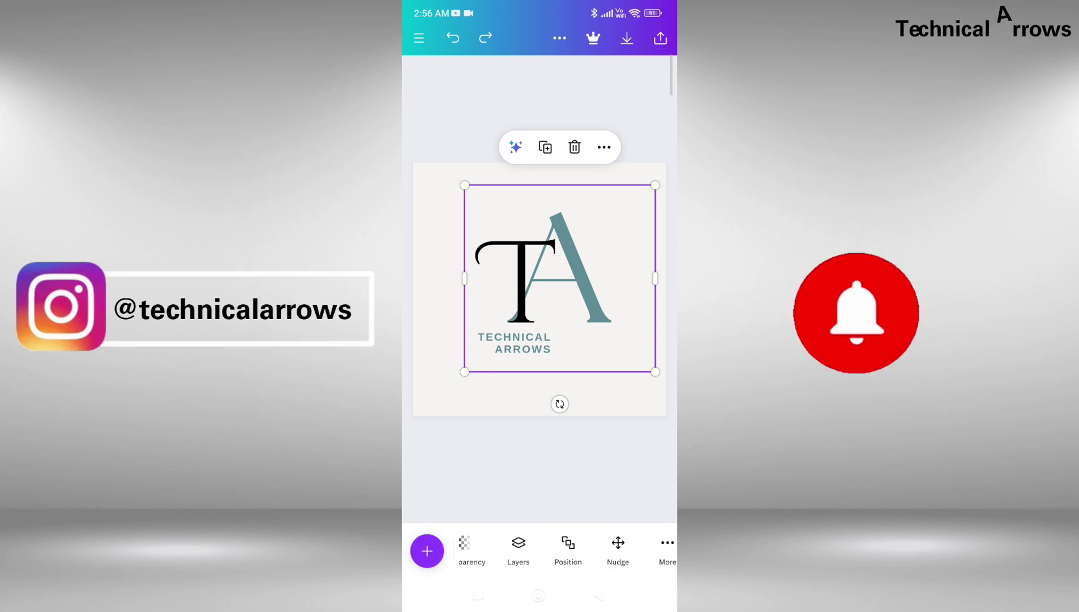
{"action": "left_click_drag", "start_coordinate": [481, 550], "coordinate": [555, 550]}
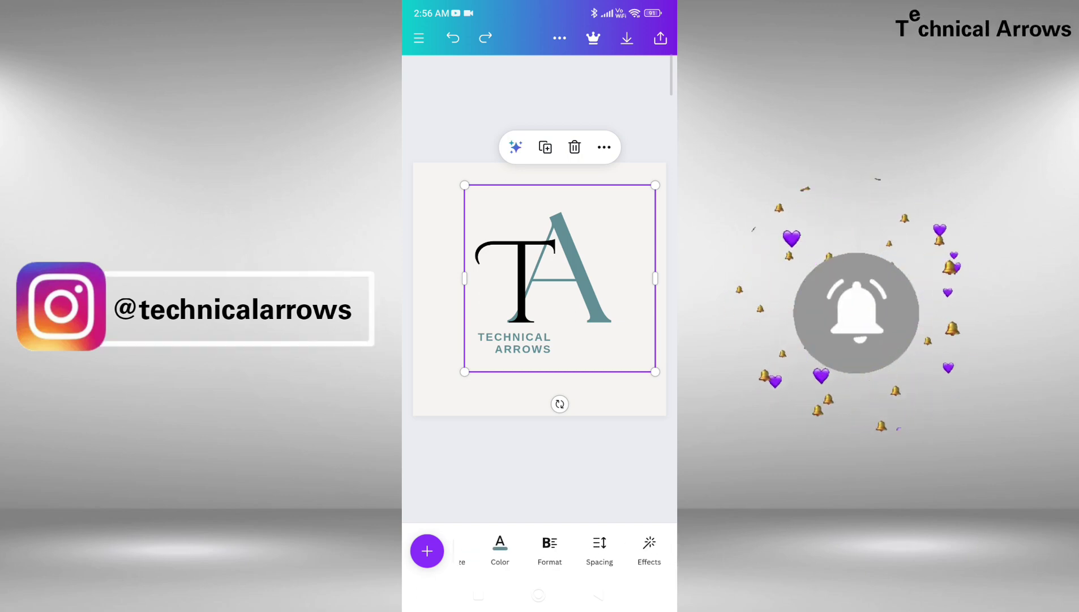
Recolour the teal A white, then select the page background.
{"action": "left_click", "coordinate": [498, 547]}
{"action": "left_click", "coordinate": [649, 432]}
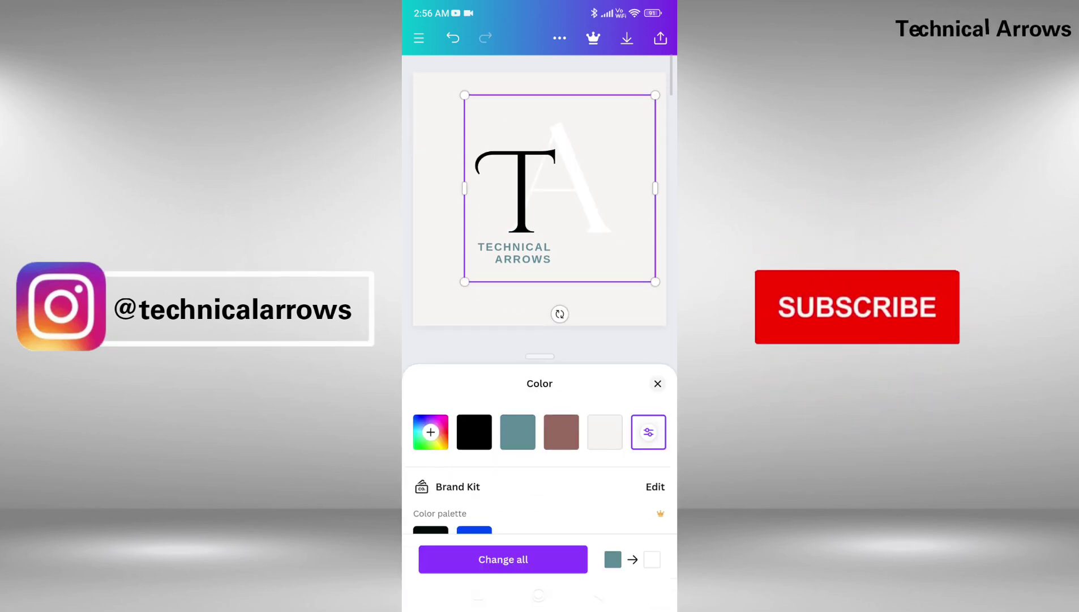
{"action": "left_click", "coordinate": [658, 383]}
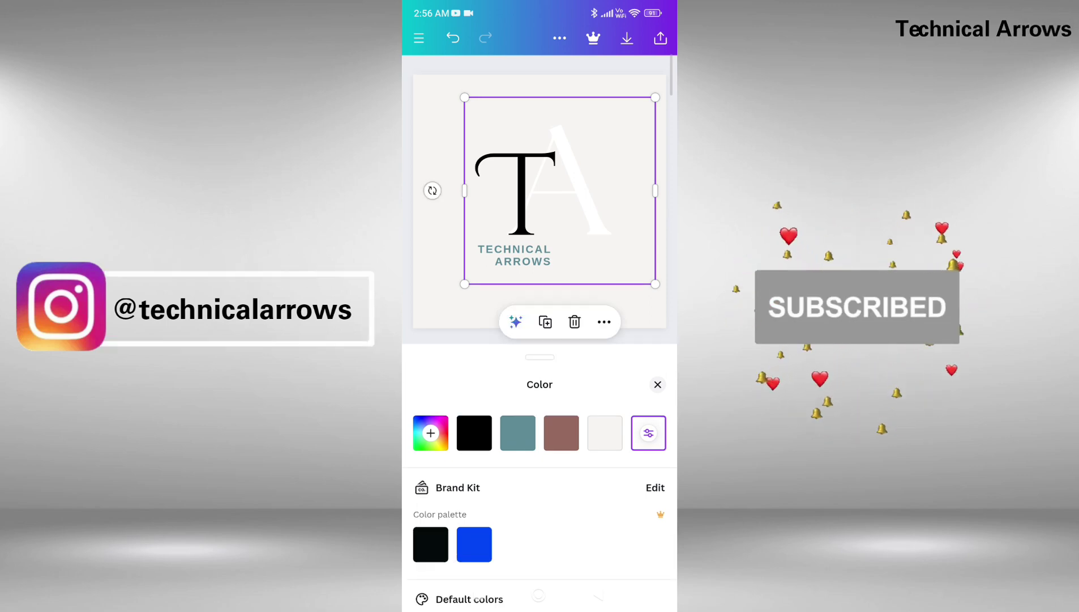
{"action": "left_click", "coordinate": [538, 465]}
{"action": "left_click", "coordinate": [595, 385]}
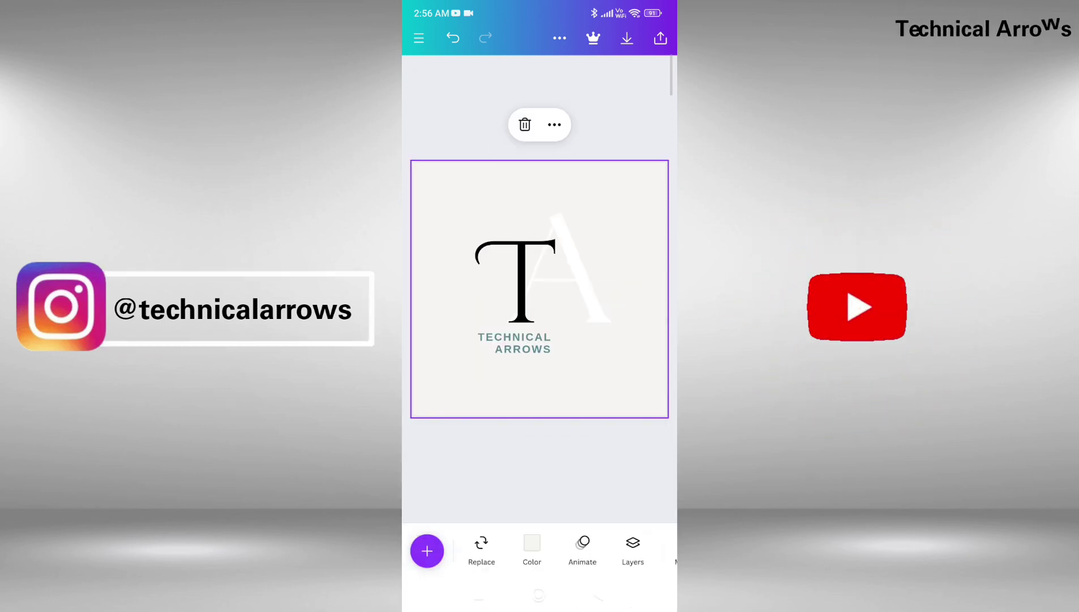
Fill the page background with the blue Brand Kit swatch and deselect it.
{"action": "left_click", "coordinate": [532, 546]}
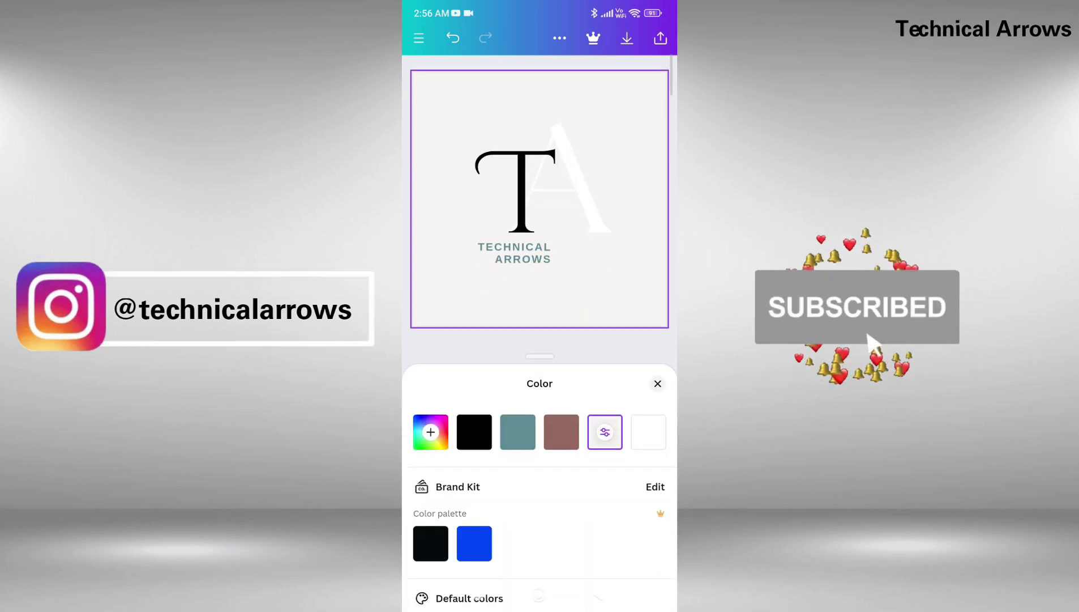
{"action": "left_click", "coordinate": [474, 543]}
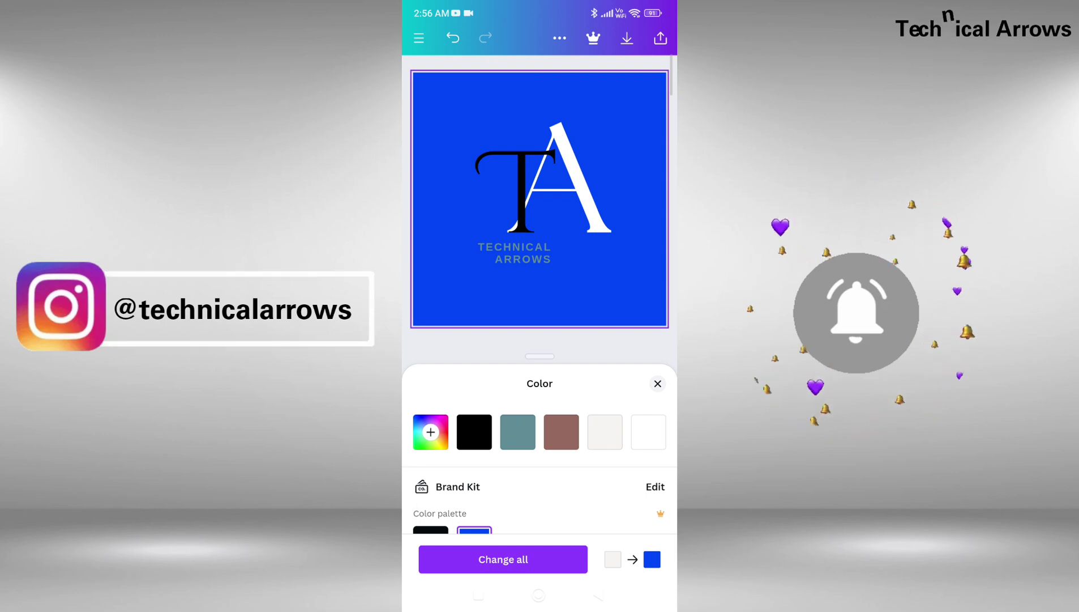
{"action": "left_click", "coordinate": [658, 383]}
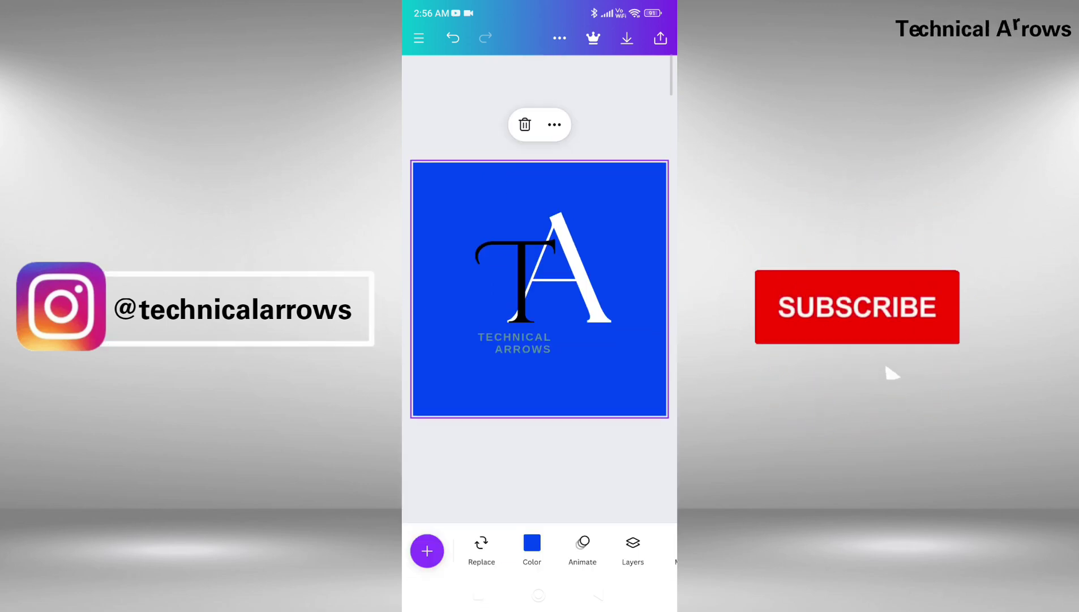
{"action": "left_click", "coordinate": [540, 470]}
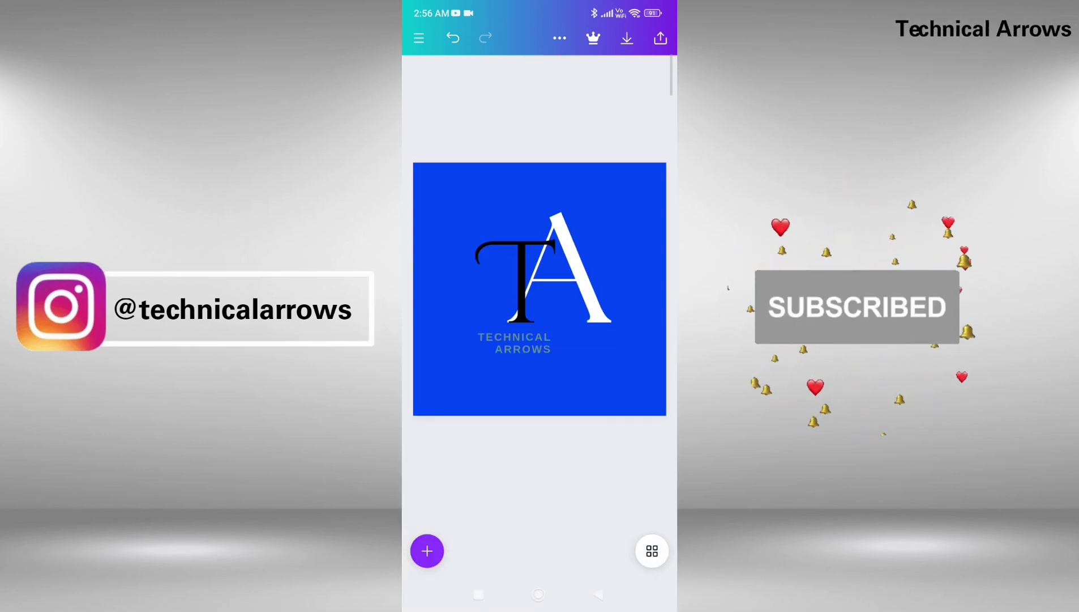
Colour the TECHNICAL ARROWS text white, then select the whole logo group.
{"action": "left_click", "coordinate": [514, 343]}
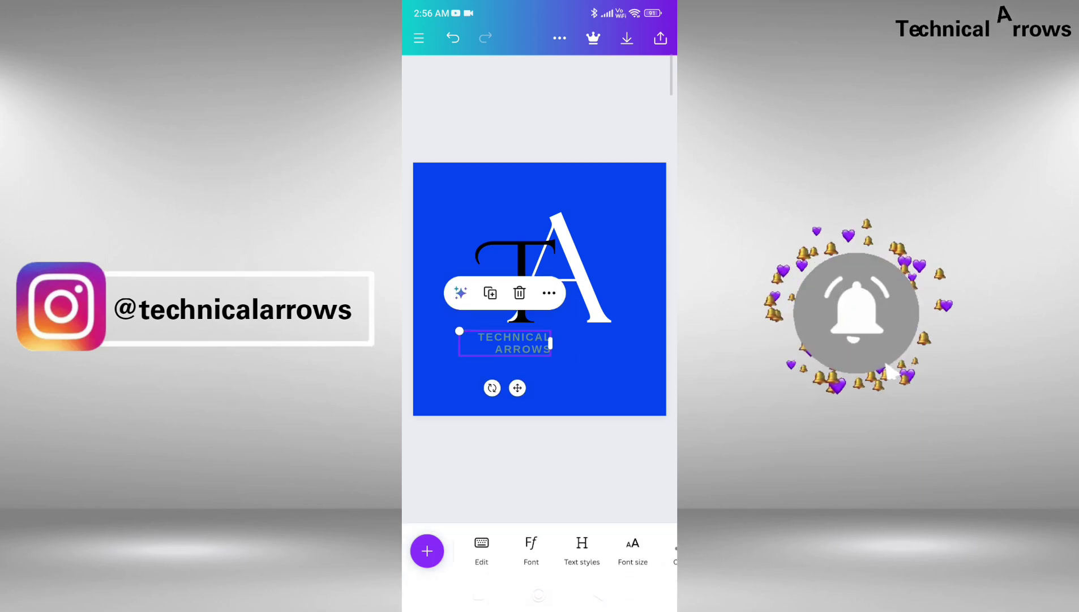
{"action": "left_click_drag", "start_coordinate": [623, 550], "coordinate": [466, 549]}
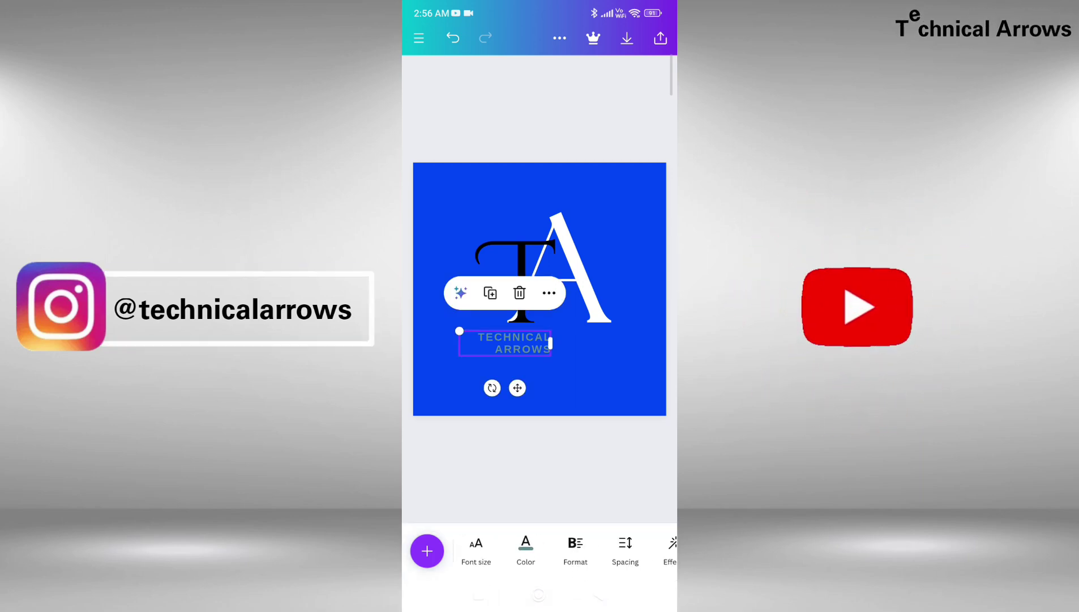
{"action": "left_click", "coordinate": [517, 546]}
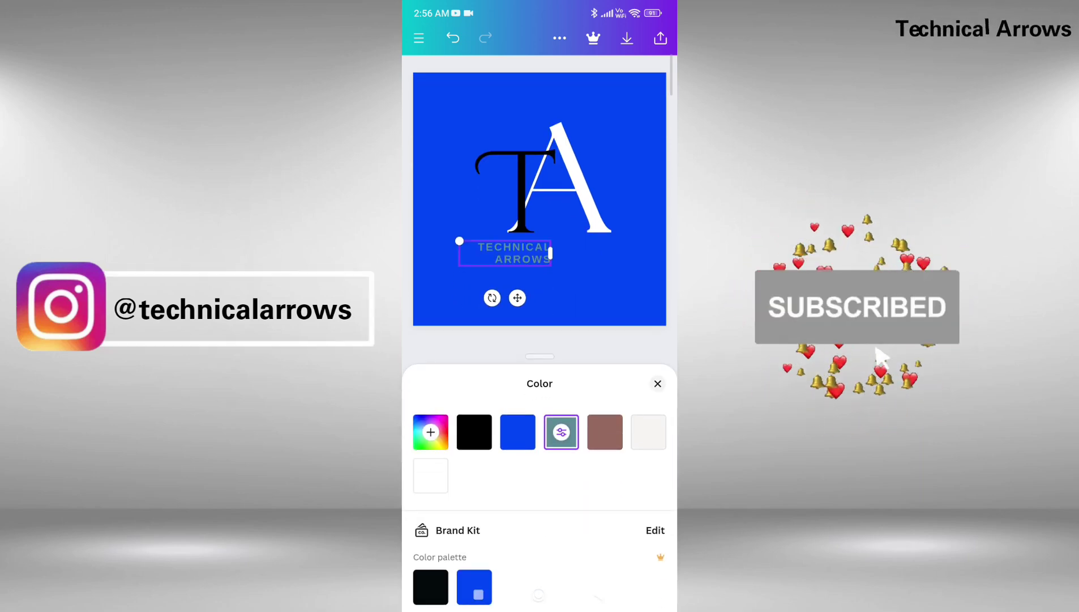
{"action": "left_click", "coordinate": [430, 475]}
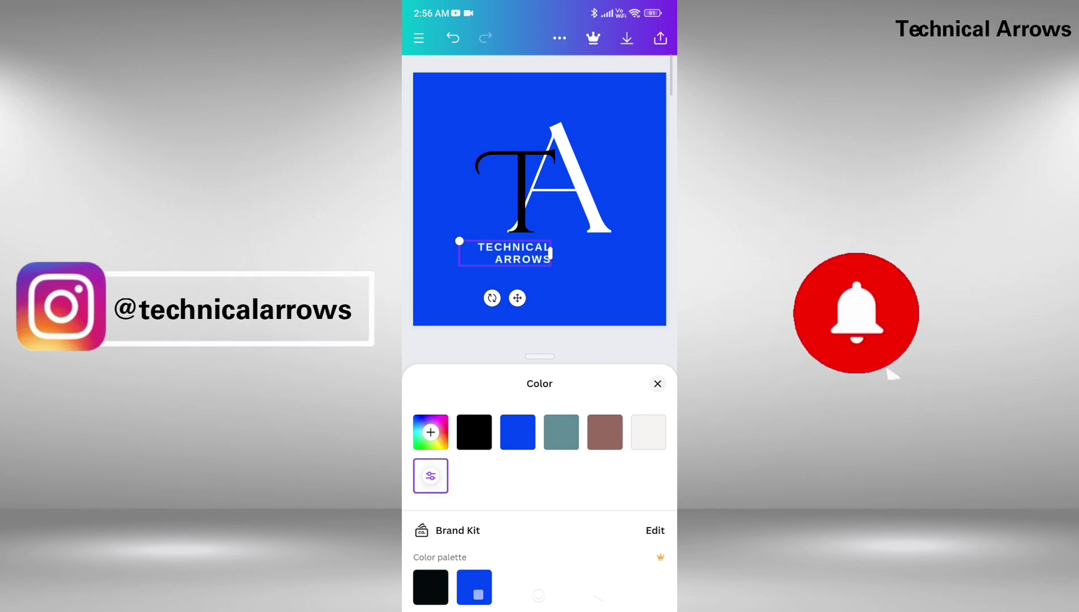
{"action": "left_click", "coordinate": [658, 383]}
{"action": "left_click", "coordinate": [539, 481]}
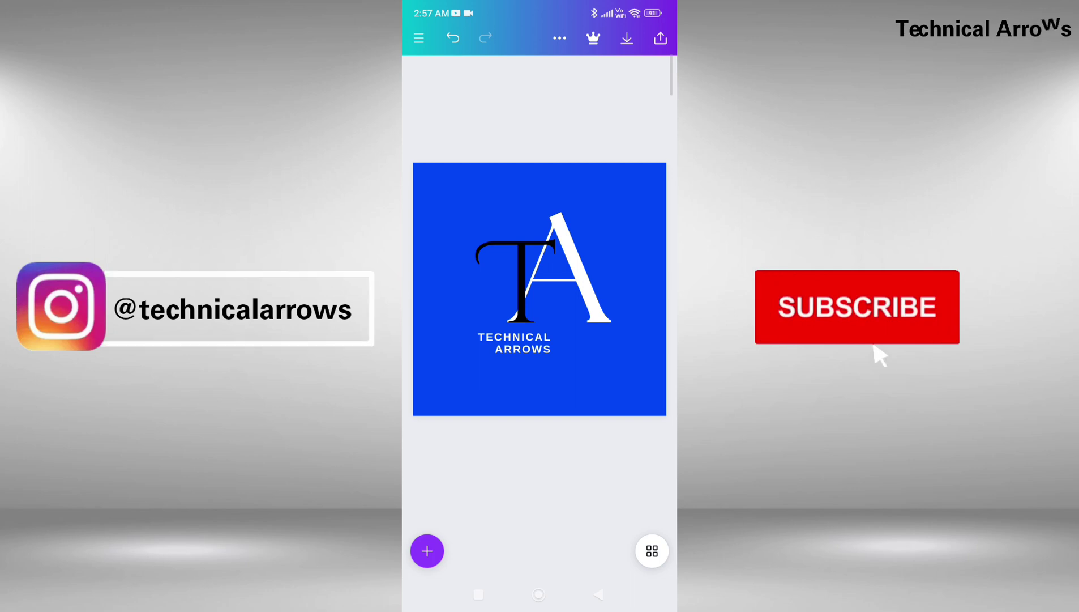
{"action": "left_click", "coordinate": [521, 283]}
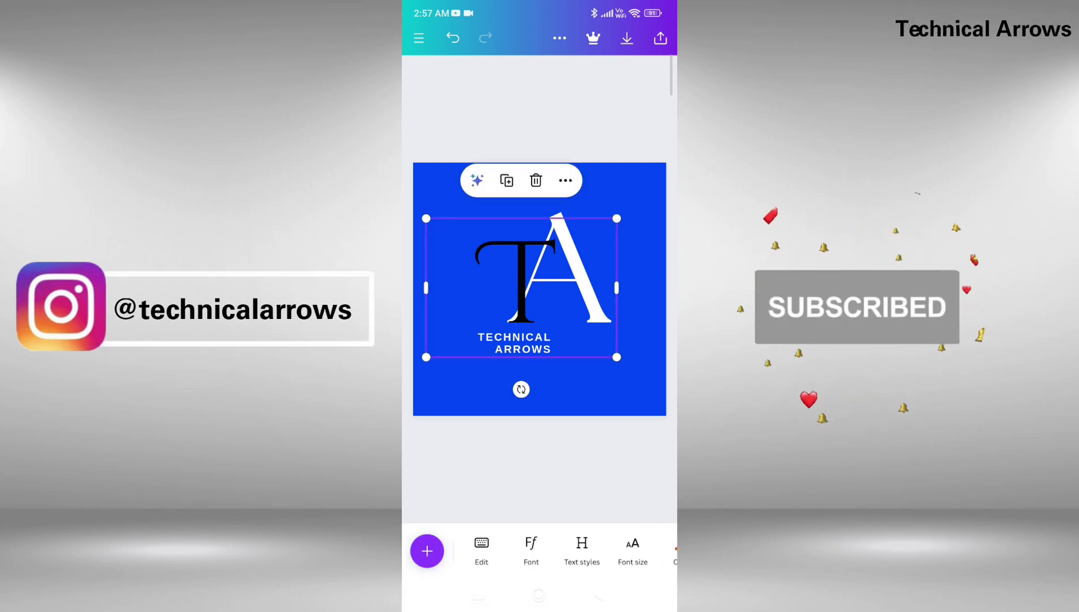
Nudge the TA logo group onto the page's centre guide and deselect it.
{"action": "left_click_drag", "start_coordinate": [521, 283], "coordinate": [515, 282]}
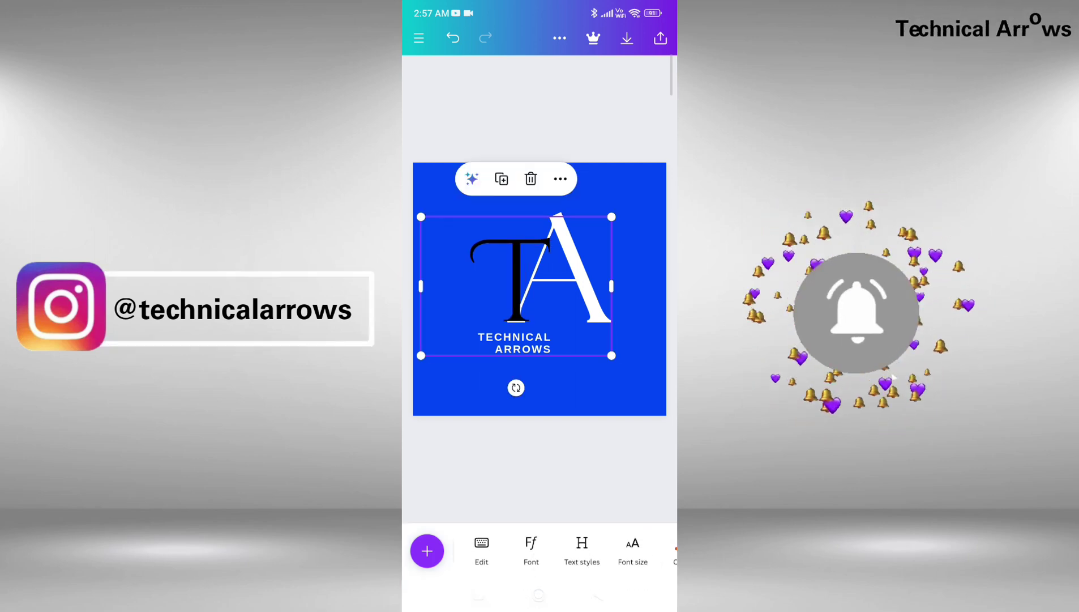
{"action": "left_click_drag", "start_coordinate": [516, 282], "coordinate": [519, 284]}
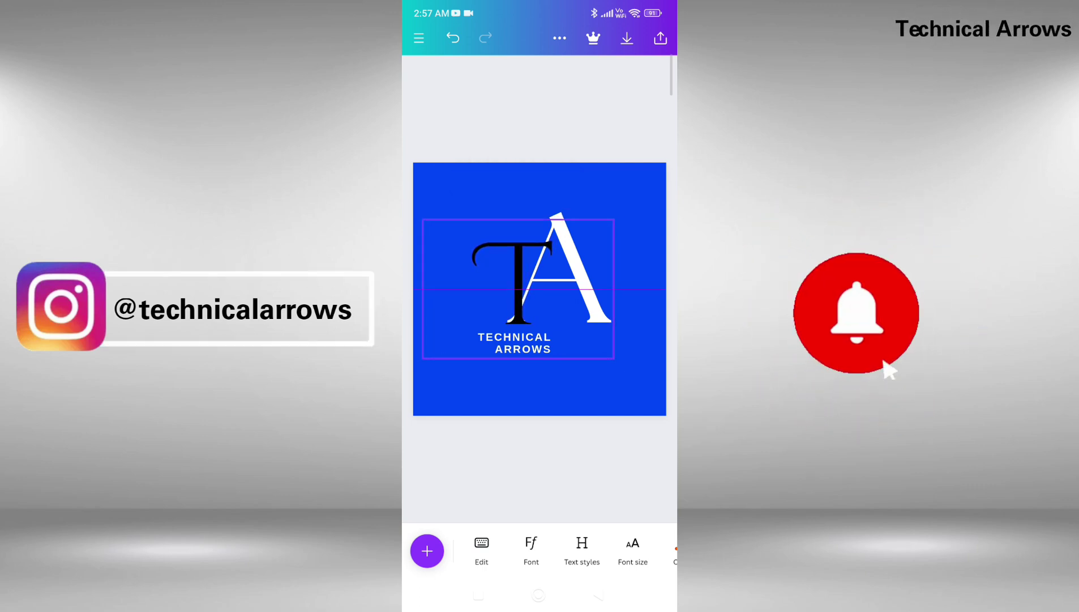
{"action": "key", "text": "Escape"}
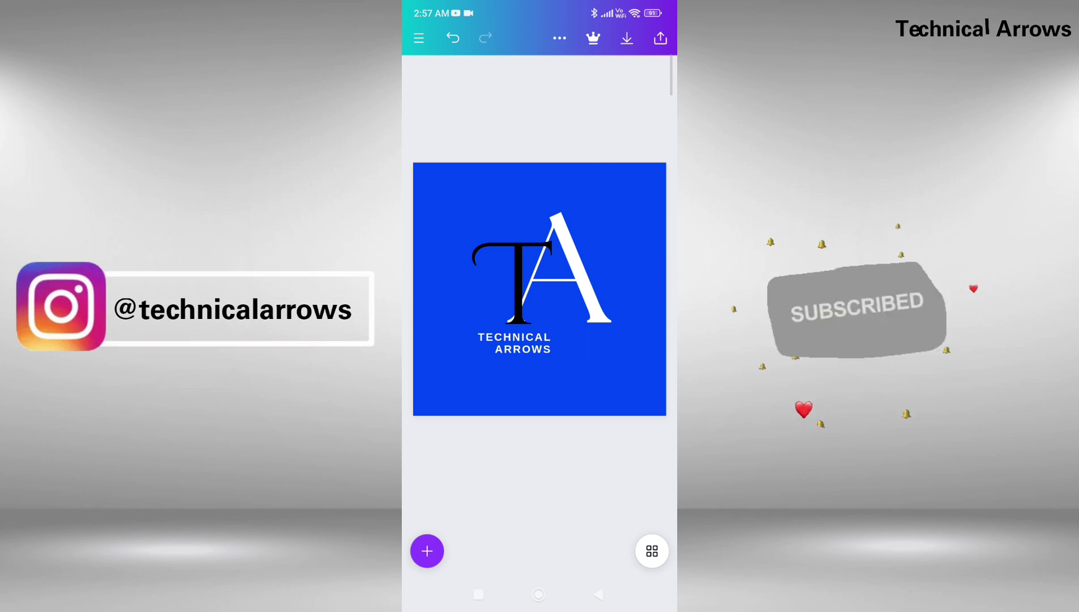
Download the finished logo design as an image.
{"action": "left_click", "coordinate": [627, 38]}
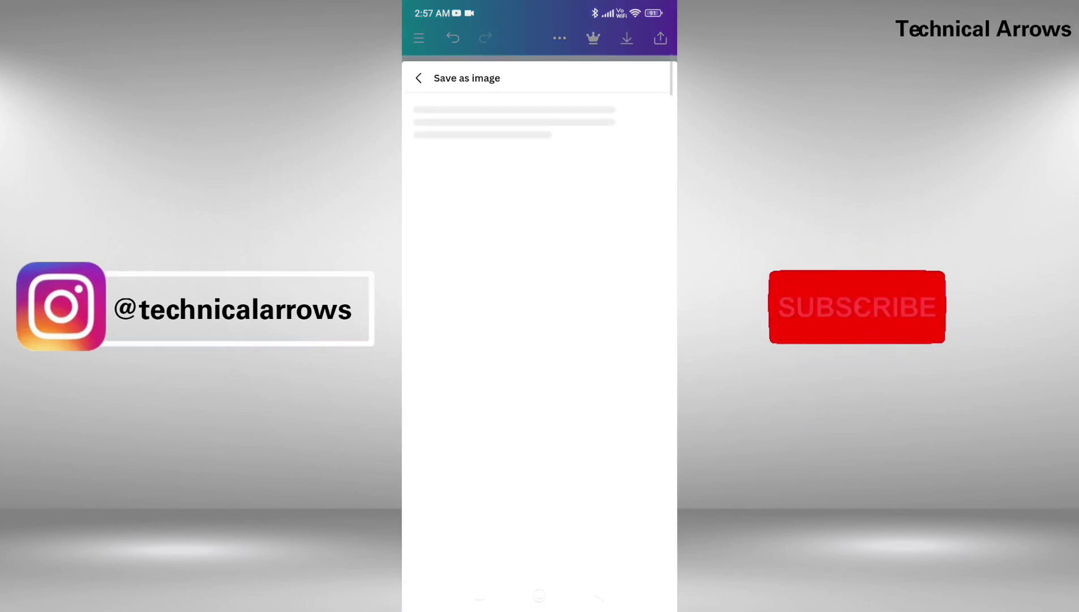
{"action": "left_click", "coordinate": [540, 520]}
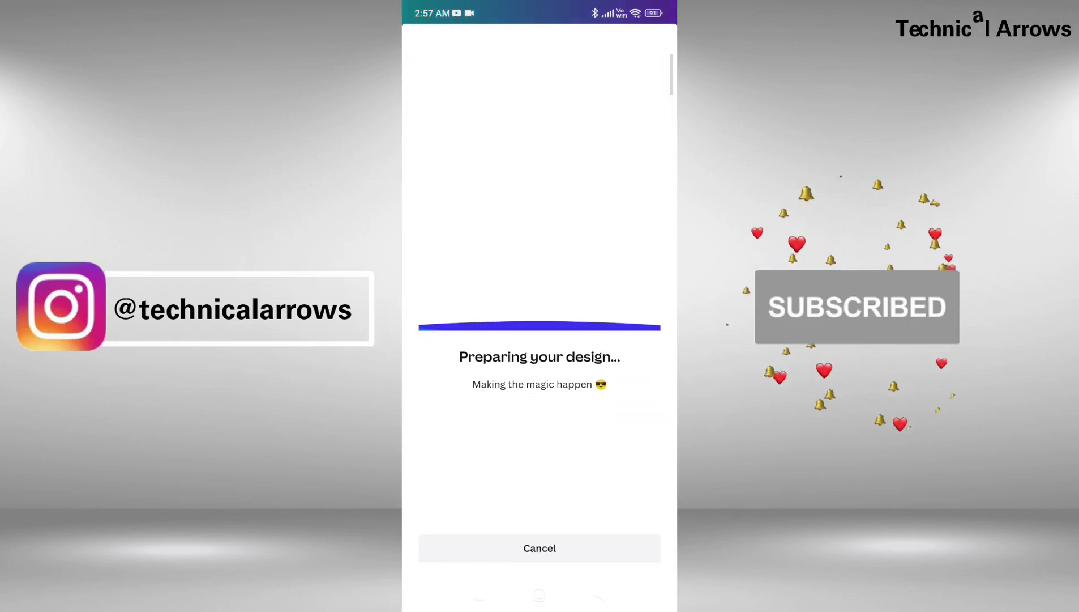